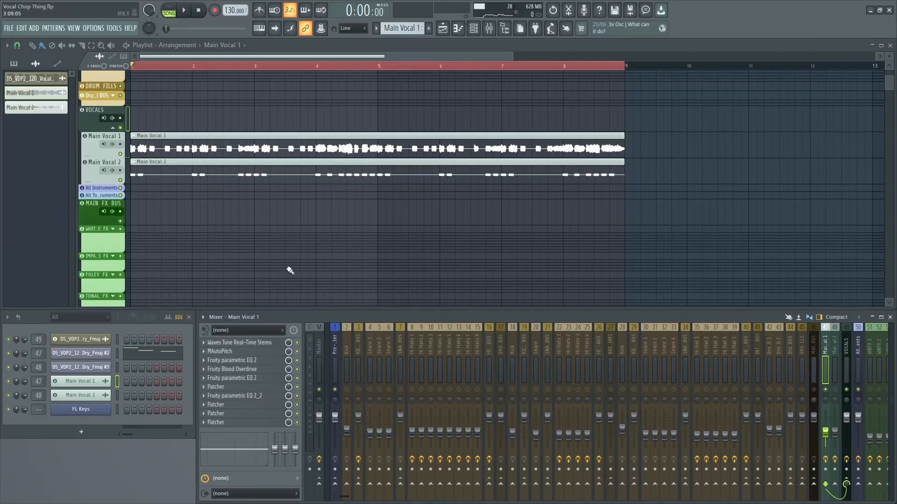
Open the original vocal loop's channel settings and play back its sample
{"action": "key", "text": "super"}
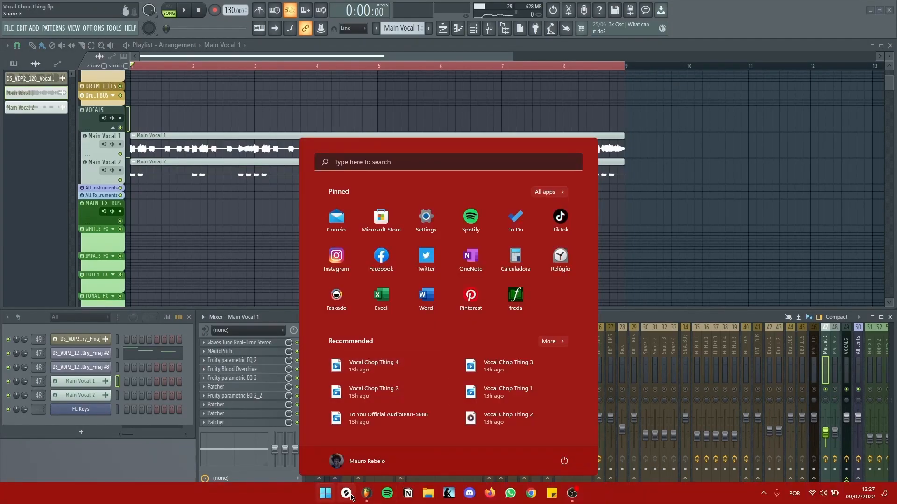
{"action": "key", "text": "super"}
{"action": "left_click", "coordinate": [81, 340]}
{"action": "left_click", "coordinate": [137, 288]}
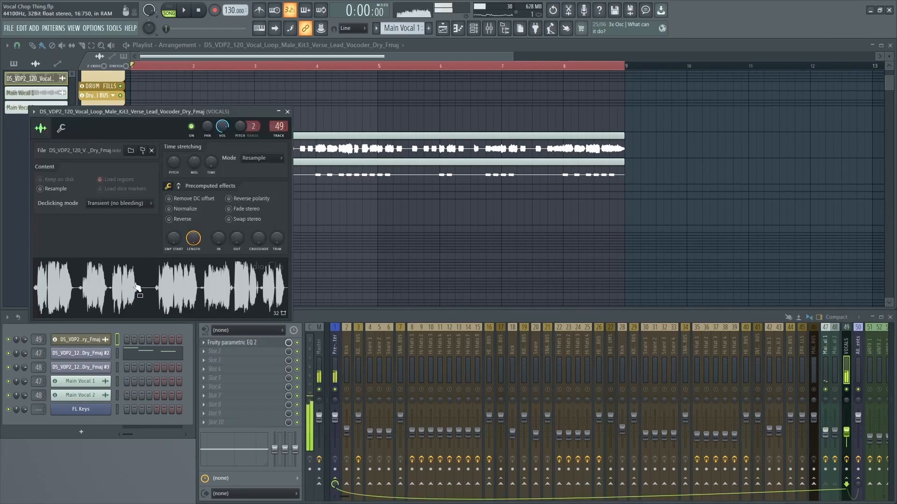
{"action": "left_click", "coordinate": [849, 435]}
{"action": "left_click", "coordinate": [188, 114]}
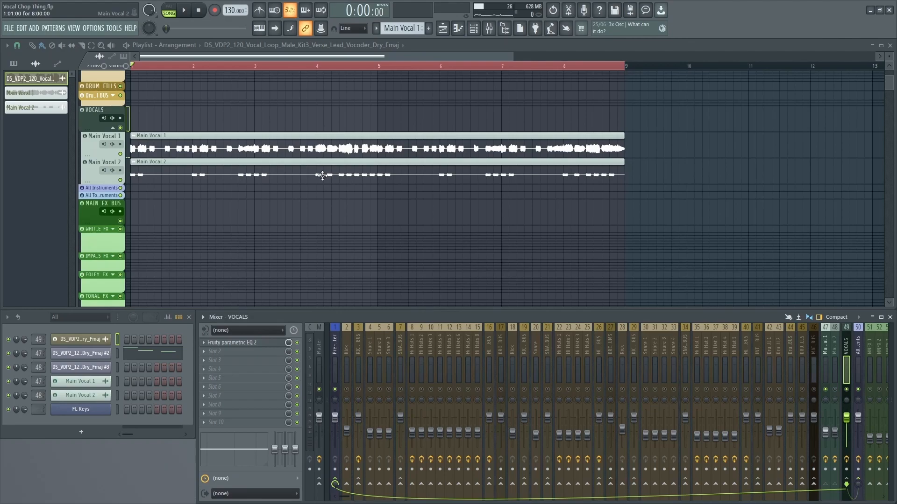
Try opening the vocal loop sample in a new Slicex channel
{"action": "left_click", "coordinate": [77, 340]}
{"action": "right_click", "coordinate": [133, 288]}
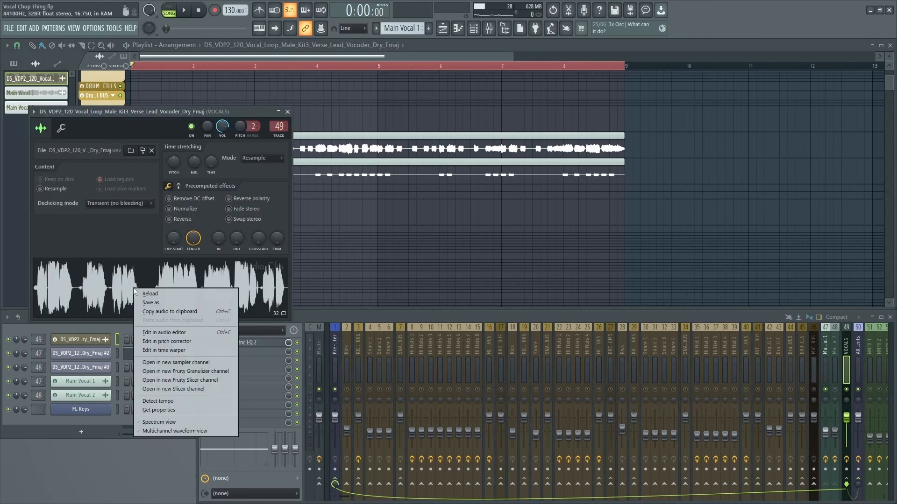
{"action": "left_click", "coordinate": [202, 389]}
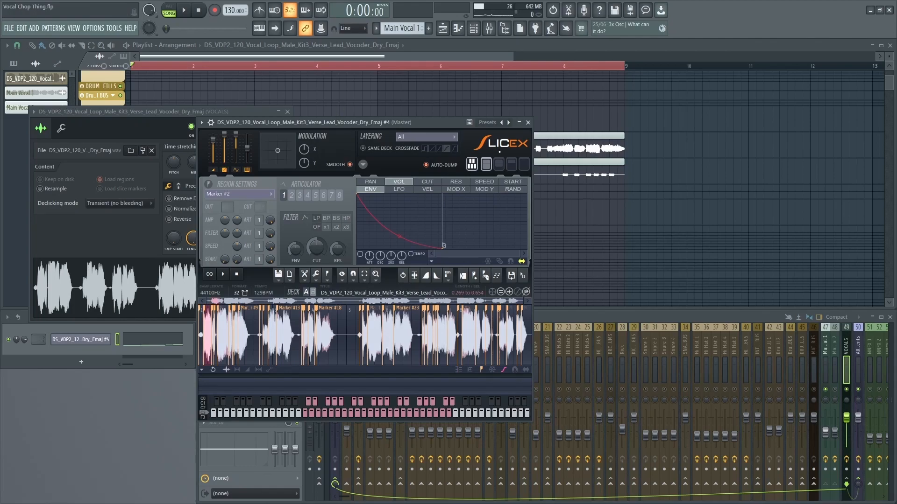
{"action": "left_click", "coordinate": [527, 122]}
{"action": "left_click", "coordinate": [93, 355]}
{"action": "left_click", "coordinate": [93, 357]}
{"action": "left_click_drag", "start_coordinate": [151, 112], "coordinate": [318, 98]}
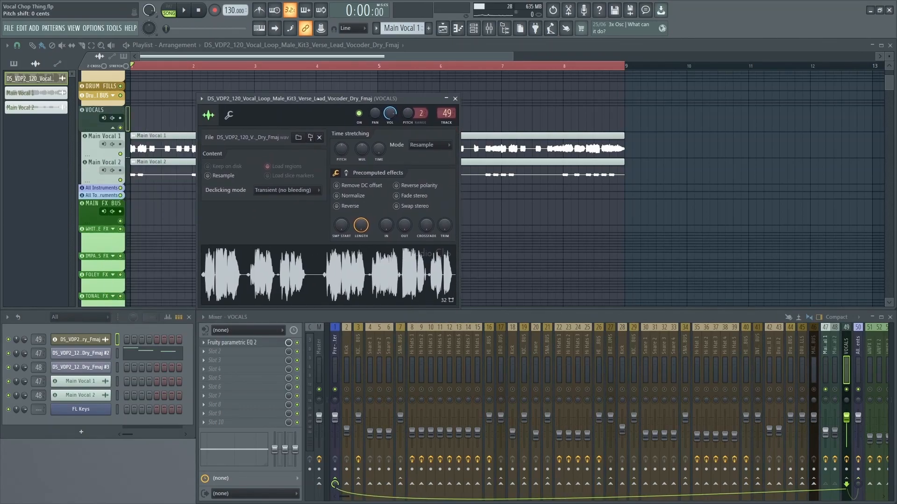
Open the existing Slicex channel #2 and audition individual slices across the vocal waveform
{"action": "left_click", "coordinate": [92, 354]}
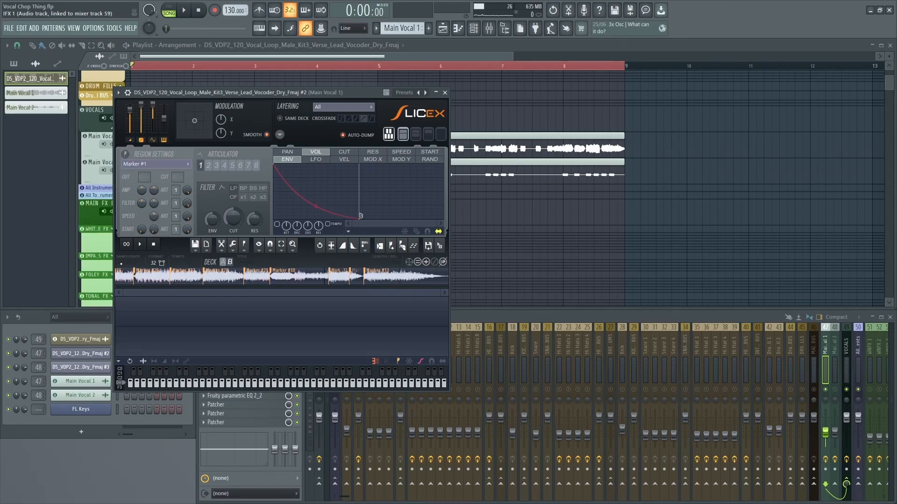
{"action": "left_click_drag", "start_coordinate": [204, 96], "coordinate": [230, 97]}
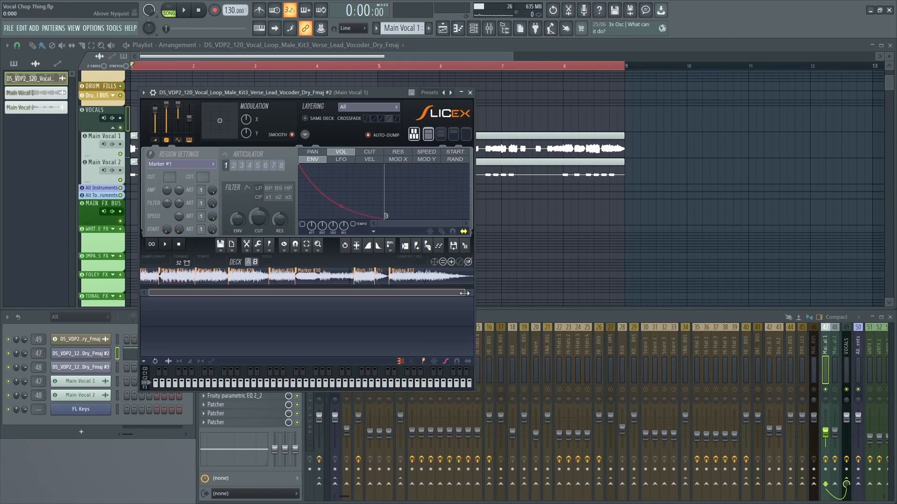
{"action": "left_click", "coordinate": [171, 284]}
{"action": "left_click", "coordinate": [198, 283]}
{"action": "left_click", "coordinate": [221, 284]}
{"action": "left_click", "coordinate": [232, 284]}
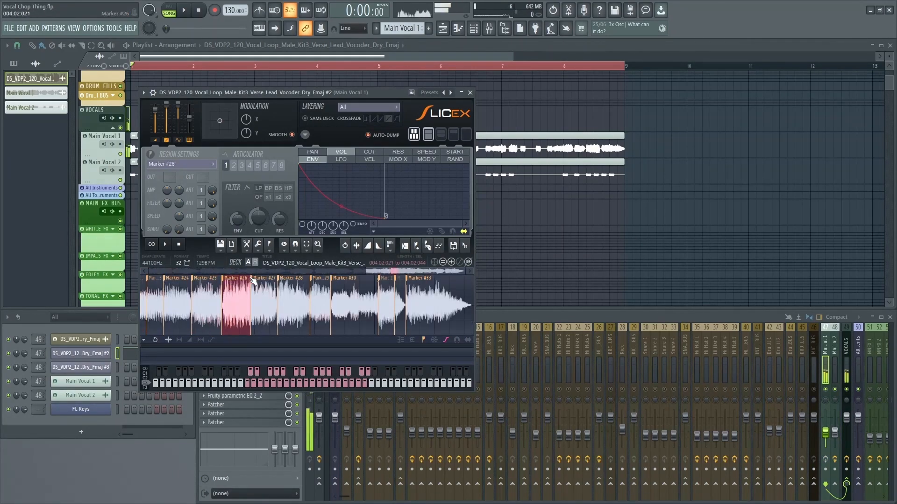
{"action": "left_click", "coordinate": [319, 286]}
{"action": "left_click", "coordinate": [386, 286]}
{"action": "left_click", "coordinate": [414, 285]}
{"action": "left_click", "coordinate": [470, 92]}
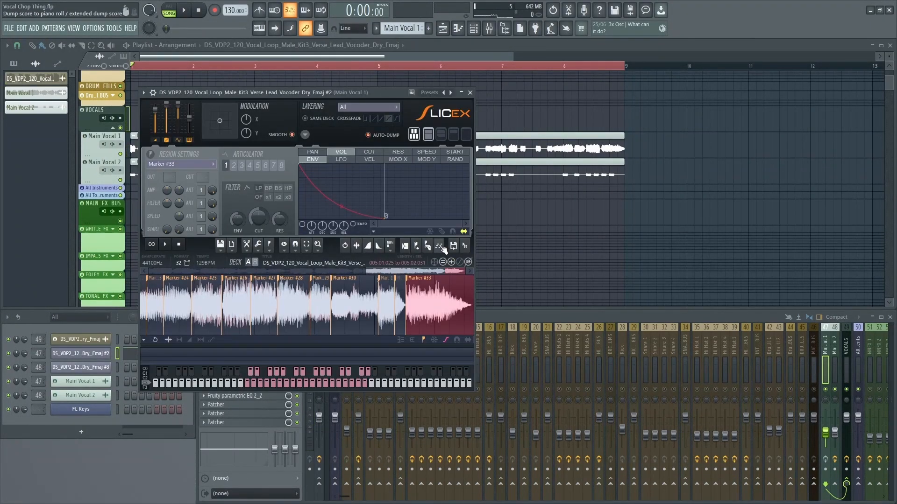
Open the piano roll of Slicex channel #2 and play its vocal chop sequence
{"action": "left_click", "coordinate": [440, 246]}
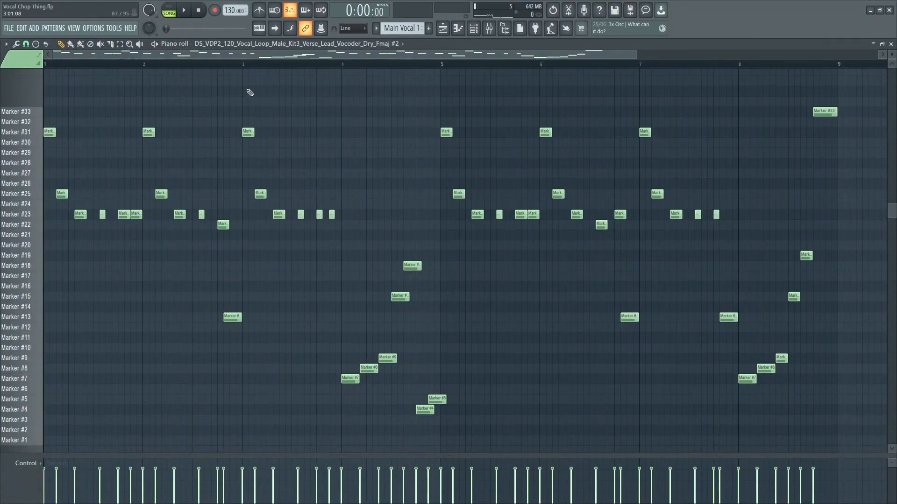
{"action": "key", "text": "space"}
{"action": "scroll", "coordinate": [56, 72], "scroll_direction": "up", "scroll_amount": 1}
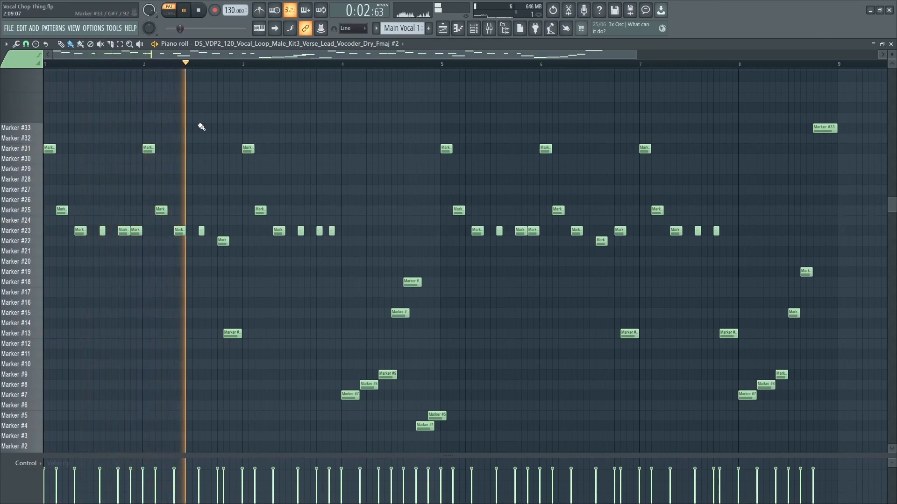
{"action": "scroll", "coordinate": [400, 190], "scroll_direction": "down", "scroll_amount": 2}
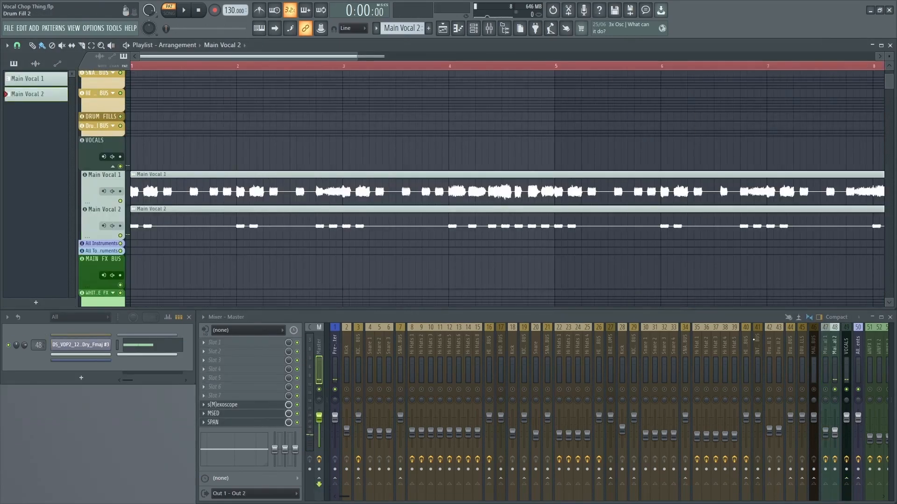
Solo the Main Vocal 1 mixer track and play the vocal without its effects
{"action": "double_click", "coordinate": [251, 176]}
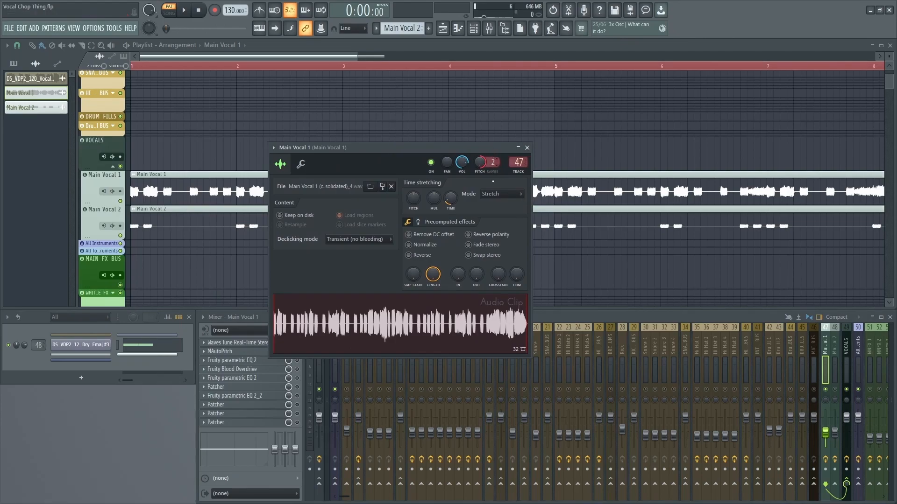
{"action": "right_click", "coordinate": [825, 390]}
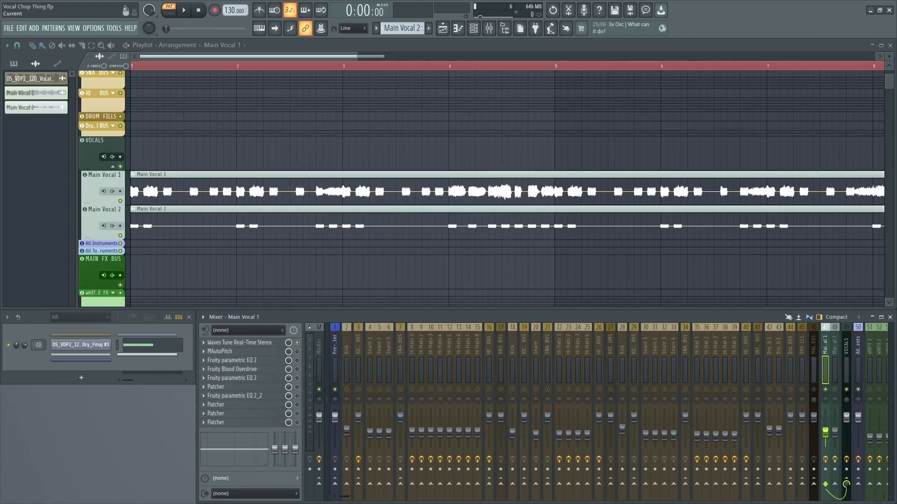
{"action": "key", "text": "space"}
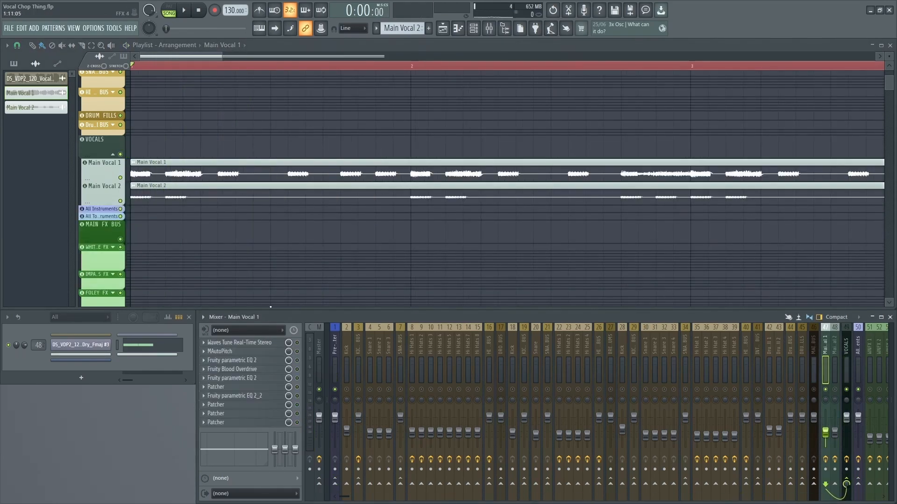
Open Waves Tune Real-Time Stereo on Main Vocal 1 and play the vocal to hear the pitch correction
{"action": "left_click", "coordinate": [276, 342]}
{"action": "left_click_drag", "start_coordinate": [303, 174], "coordinate": [357, 160]}
{"action": "left_click", "coordinate": [274, 138]}
{"action": "left_click", "coordinate": [338, 346]}
{"action": "key", "text": "space"}
{"action": "scroll", "coordinate": [423, 124], "scroll_direction": "down", "scroll_amount": 4}
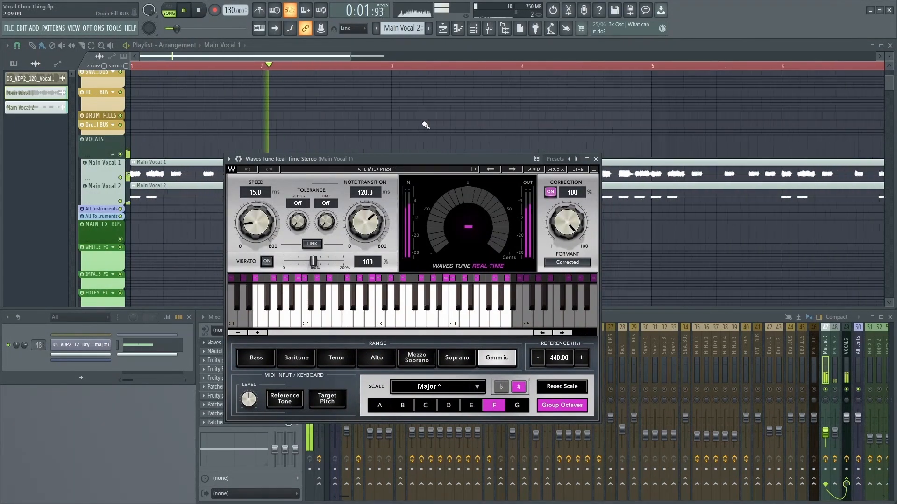
{"action": "scroll", "coordinate": [344, 114], "scroll_direction": "down", "scroll_amount": 2}
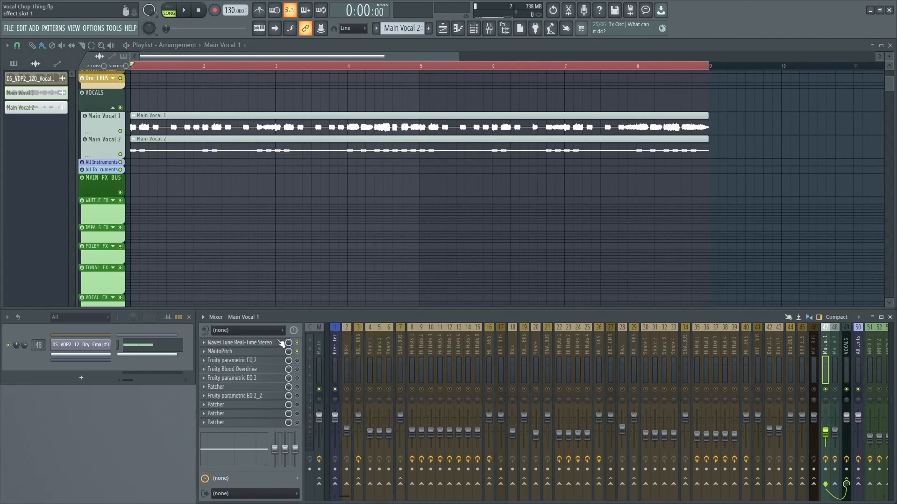
Open MAutoPitch on Main Vocal 1, play the vocal with its formant shift, and close the plugin
{"action": "left_click", "coordinate": [254, 352]}
{"action": "left_click_drag", "start_coordinate": [283, 101], "coordinate": [347, 101]}
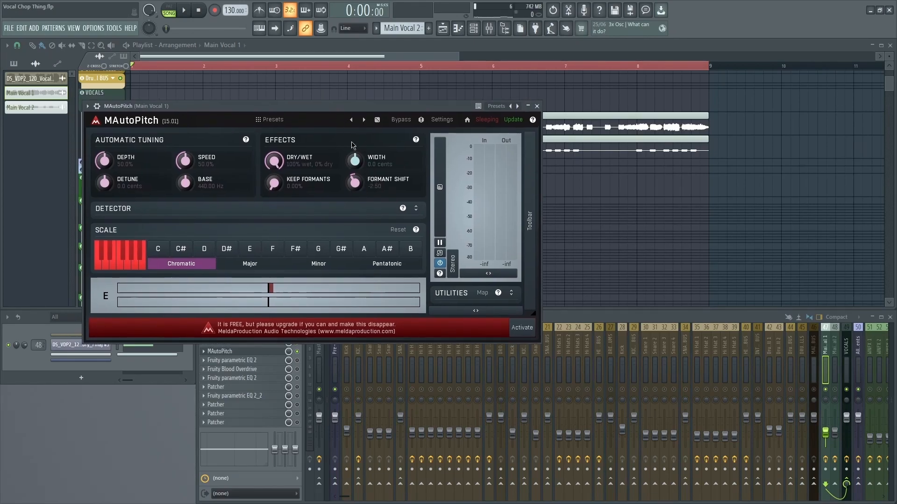
{"action": "key", "text": "space"}
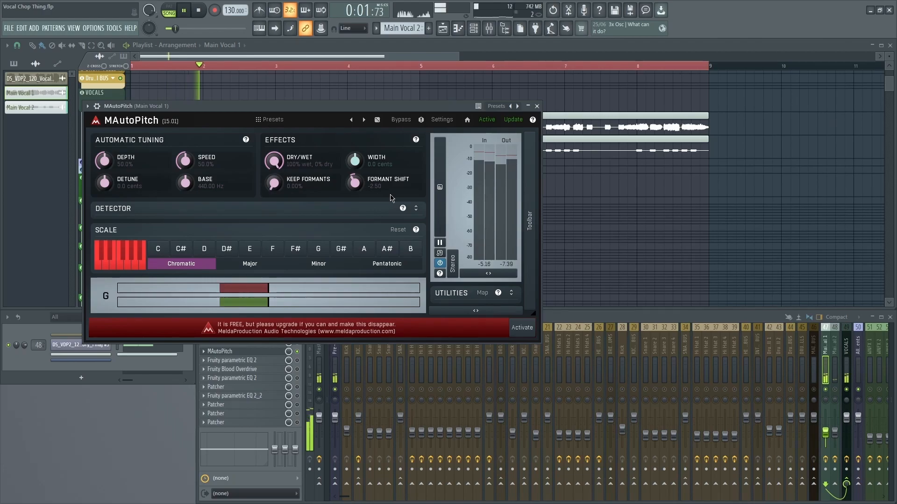
{"action": "left_click", "coordinate": [537, 106]}
{"action": "key", "text": "space"}
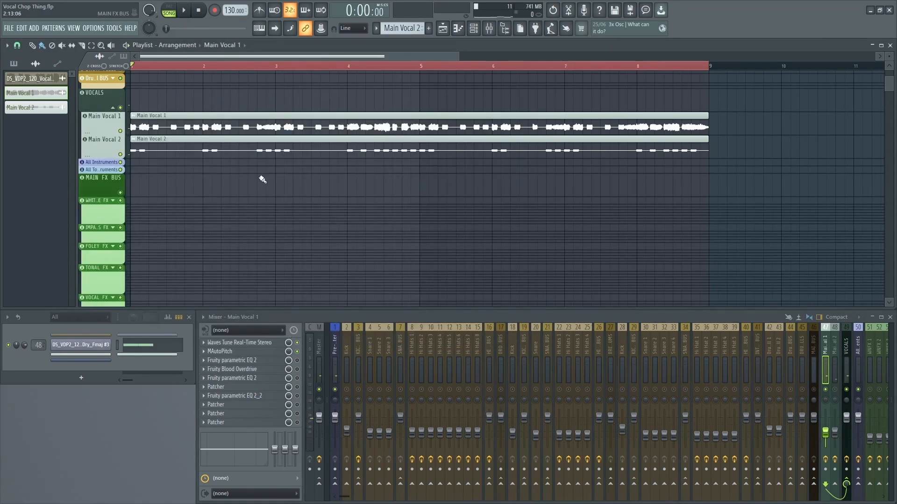
Enable the first Fruity parametric EQ 2 on Main Vocal 1 and play the vocal through its curve
{"action": "left_click", "coordinate": [297, 361]}
{"action": "left_click", "coordinate": [272, 361]}
{"action": "left_click_drag", "start_coordinate": [225, 124], "coordinate": [346, 133]}
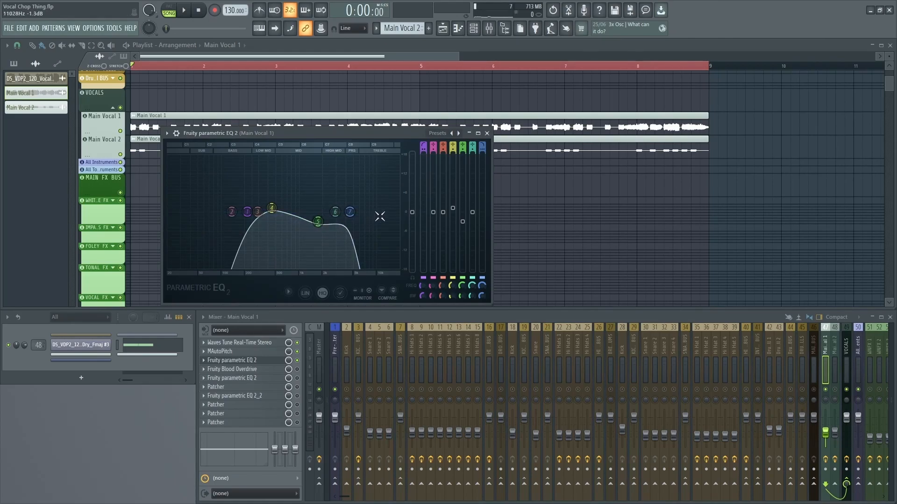
{"action": "key", "text": "space"}
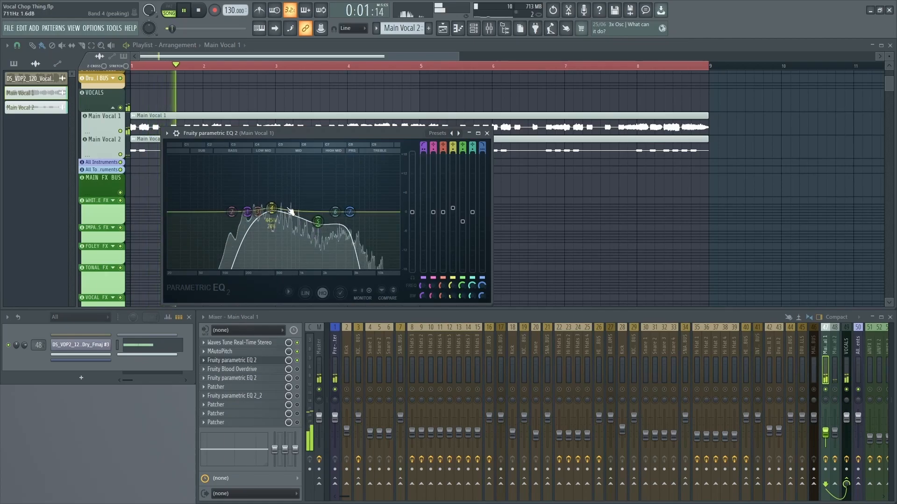
{"action": "key", "text": "space"}
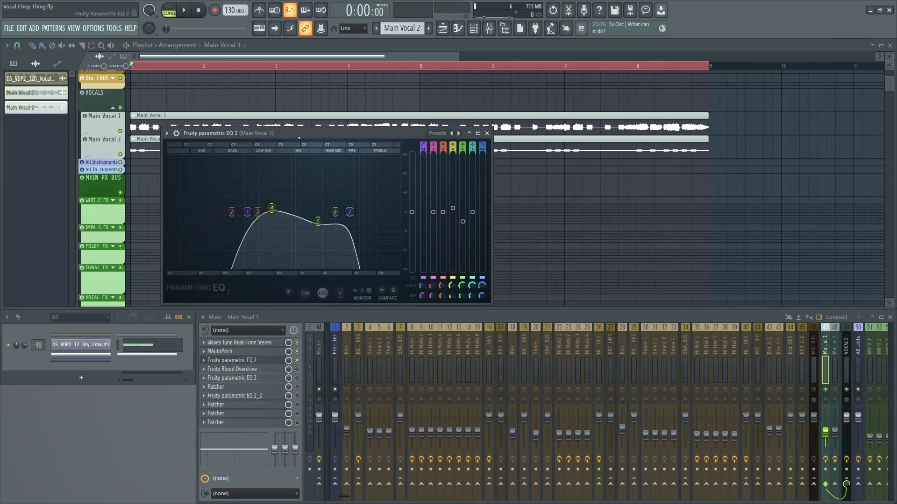
Inspect the Fruity Blood Overdrive settings on Main Vocal 1, play the distorted vocal, and close the plugin
{"action": "key", "text": "space"}
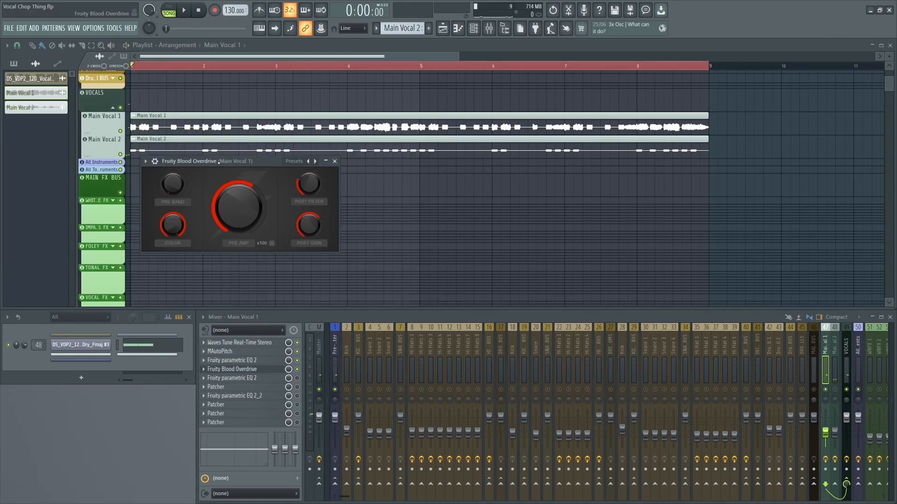
{"action": "left_click_drag", "start_coordinate": [219, 163], "coordinate": [301, 178]}
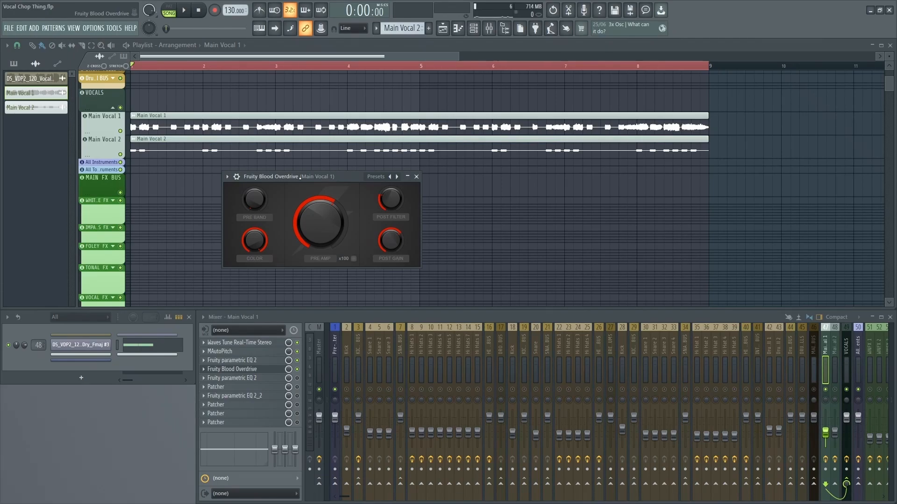
{"action": "left_click_drag", "start_coordinate": [224, 218], "coordinate": [235, 221]}
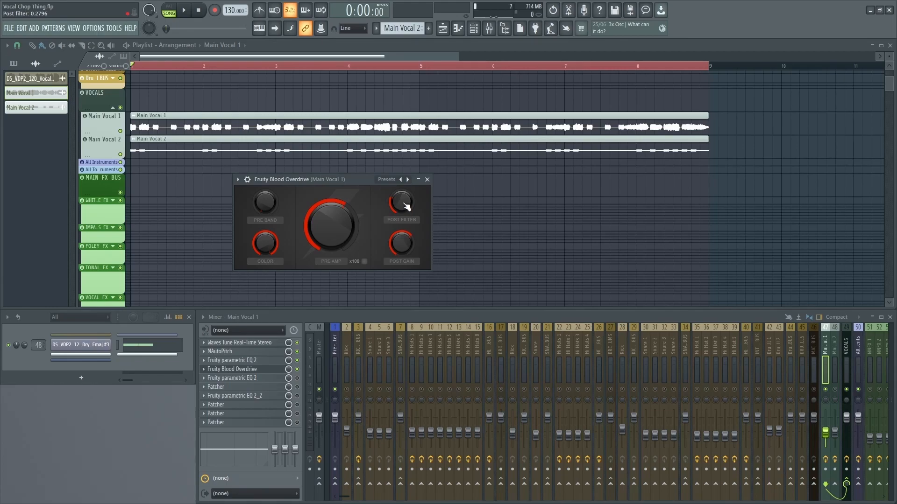
{"action": "key", "text": "space"}
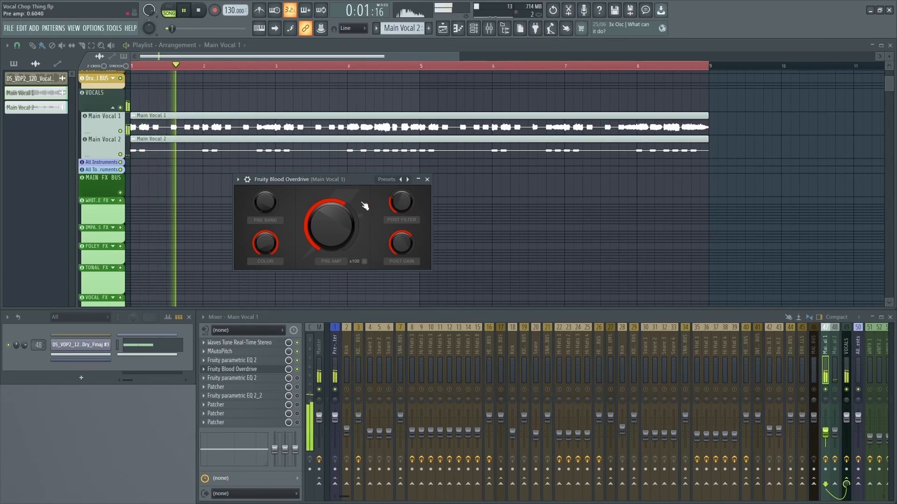
{"action": "left_click", "coordinate": [427, 180]}
{"action": "key", "text": "space"}
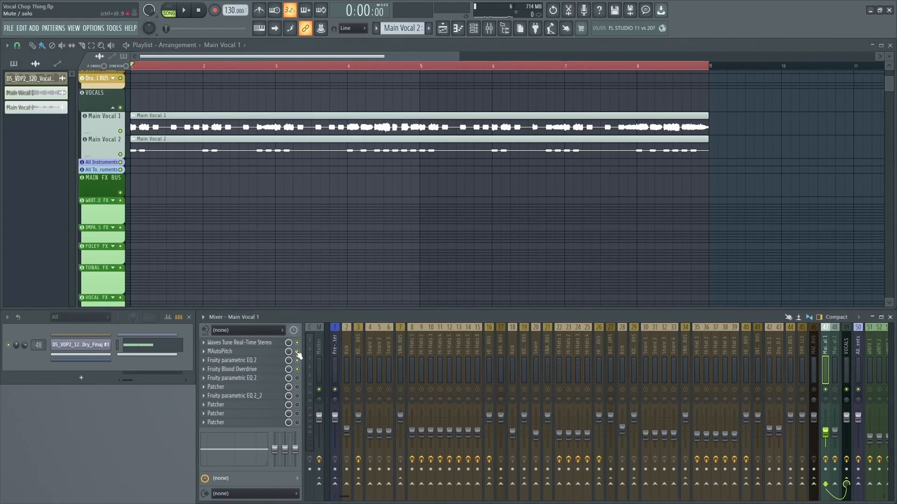
Open the Fruity parametric EQ 2 after the overdrive on Main Vocal 1 and play the vocal to examine its cuts
{"action": "left_click", "coordinate": [231, 378]}
{"action": "left_click_drag", "start_coordinate": [160, 85], "coordinate": [291, 112]}
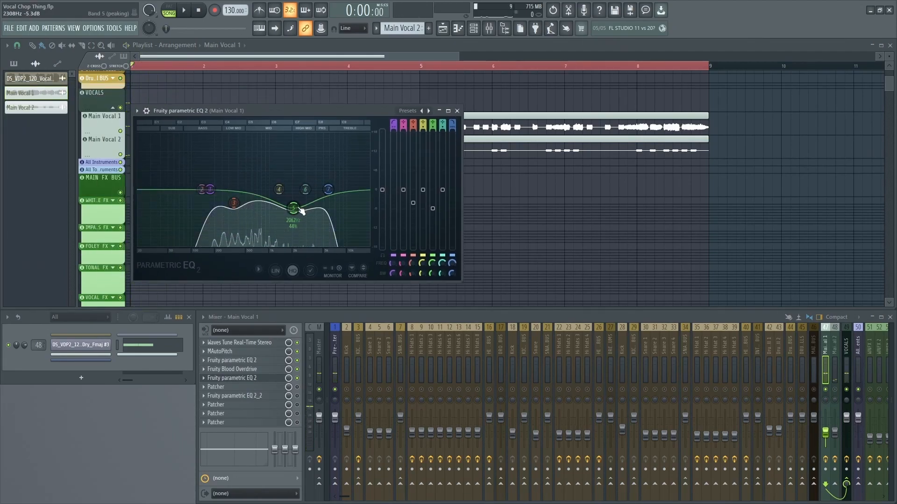
{"action": "left_click_drag", "start_coordinate": [295, 112], "coordinate": [320, 112]}
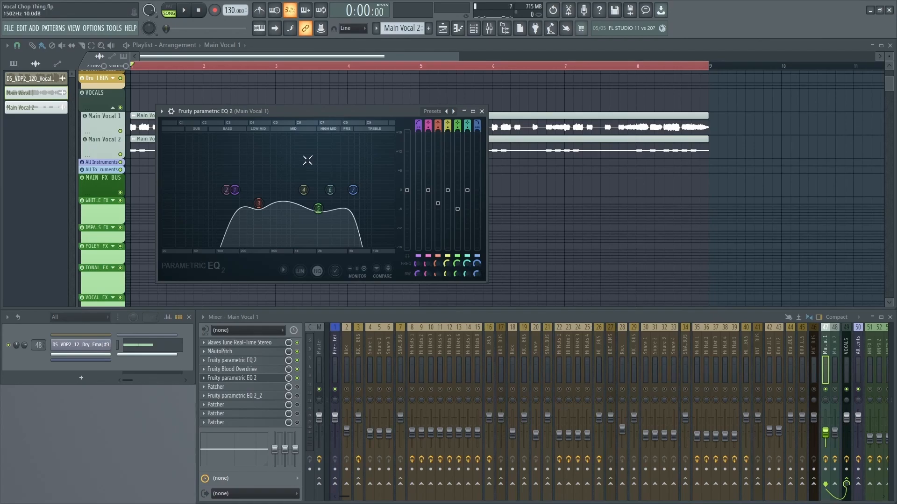
{"action": "key", "text": "space"}
{"action": "key", "text": "space"}
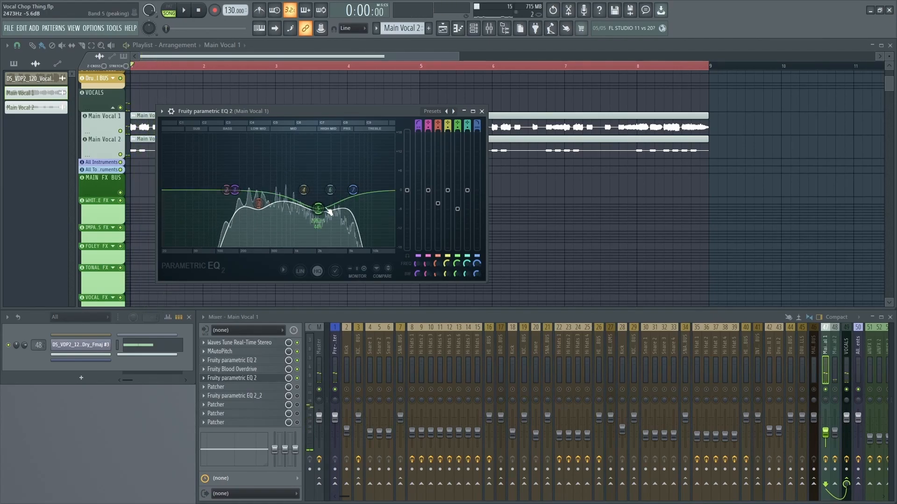
{"action": "key", "text": "space"}
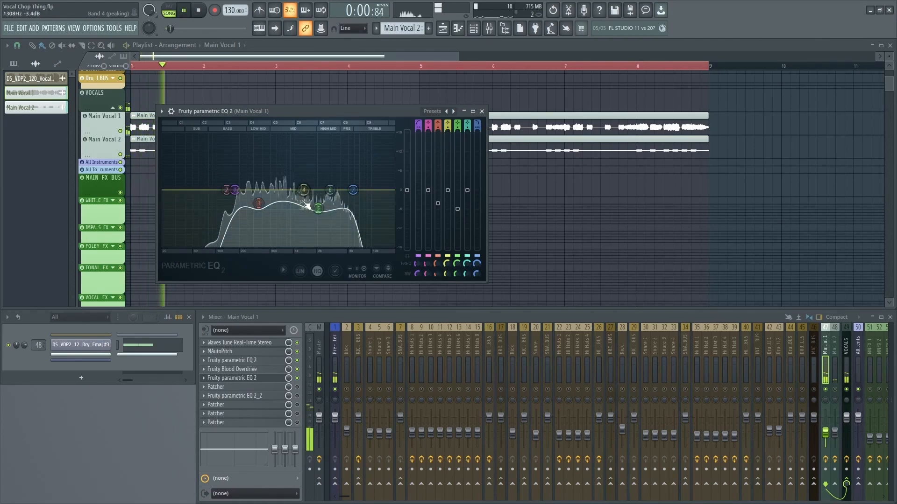
{"action": "key", "text": "space"}
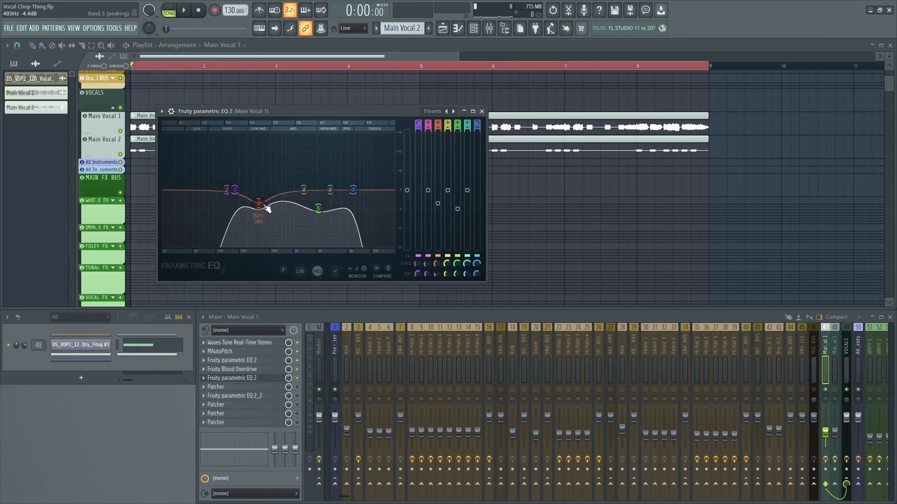
{"action": "key", "text": "space"}
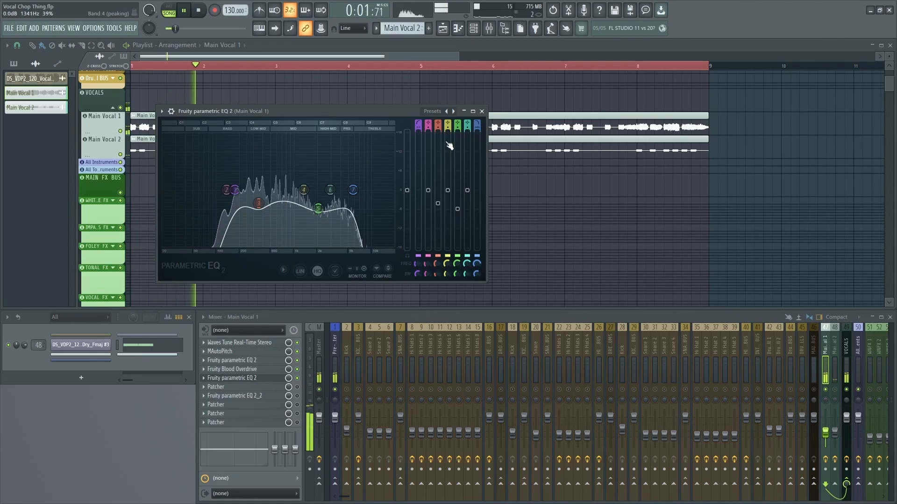
Open the Saturation Knob inside the Patcher before Fruity parametric EQ 2_2 on Main Vocal 1 and play the saturated vocal
{"action": "left_click", "coordinate": [481, 112]}
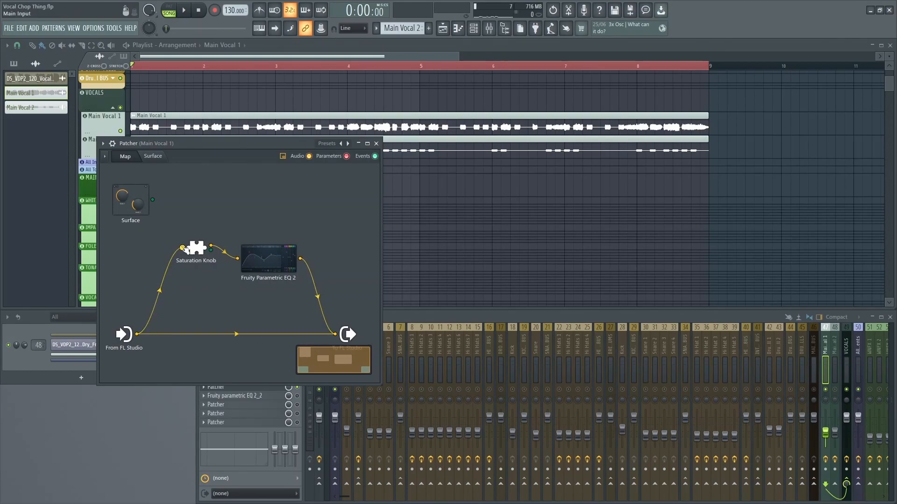
{"action": "left_click", "coordinate": [266, 258]}
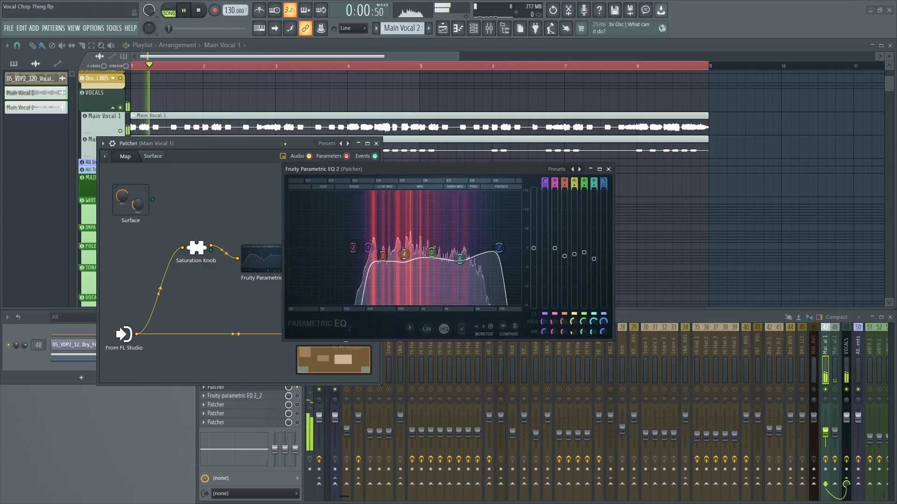
{"action": "left_click", "coordinate": [205, 254]}
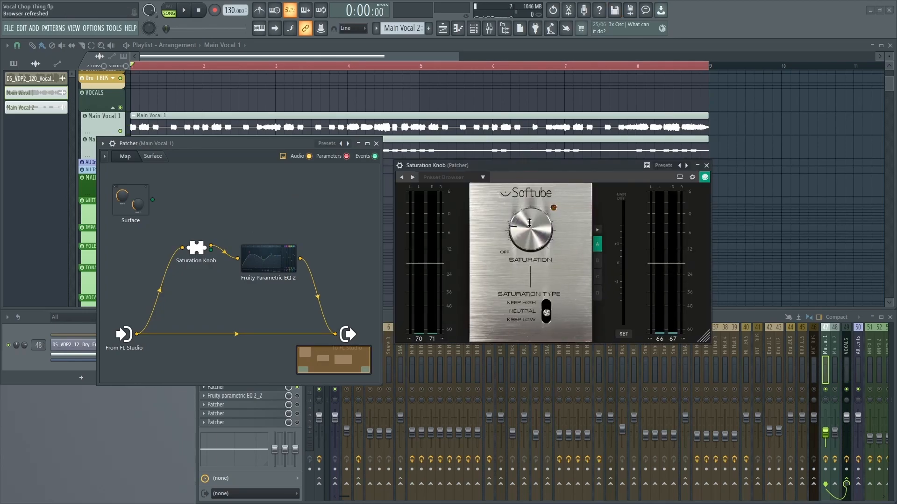
{"action": "key", "text": "space"}
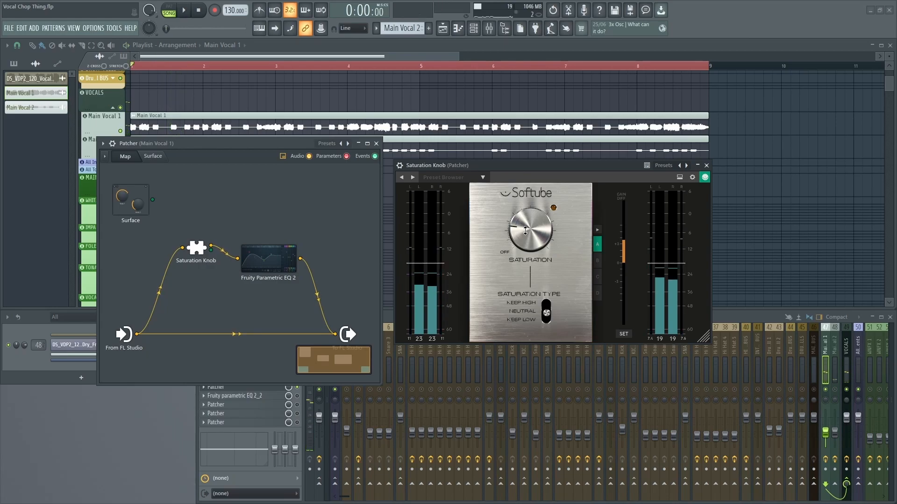
{"action": "key", "text": "space"}
Play the vocal through the Fruity Parametric EQ 2 that follows the Saturation Knob, and close the EQ and its Patcher
{"action": "double_click", "coordinate": [283, 258]}
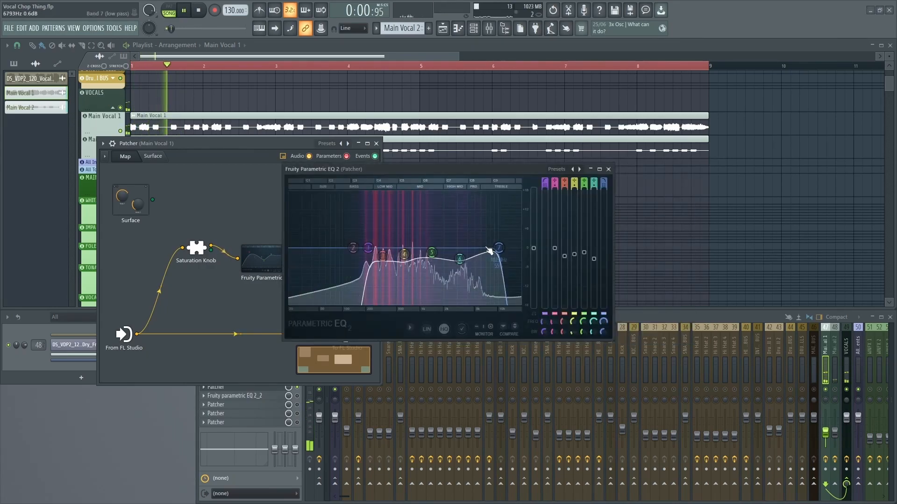
{"action": "key", "text": "space"}
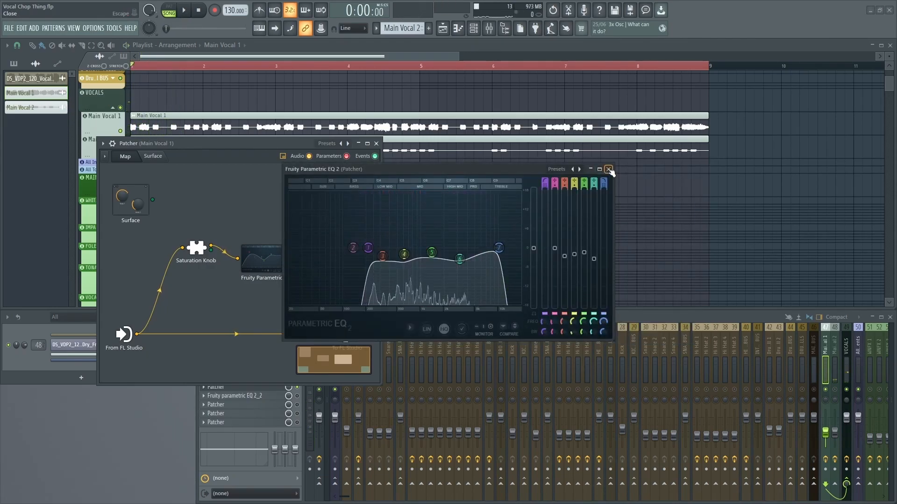
{"action": "left_click", "coordinate": [376, 143]}
{"action": "key", "text": "space"}
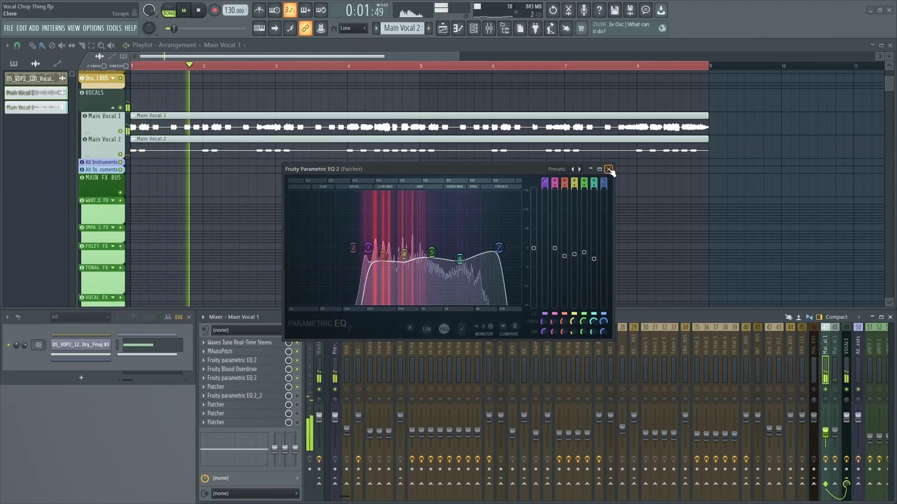
{"action": "left_click", "coordinate": [609, 169]}
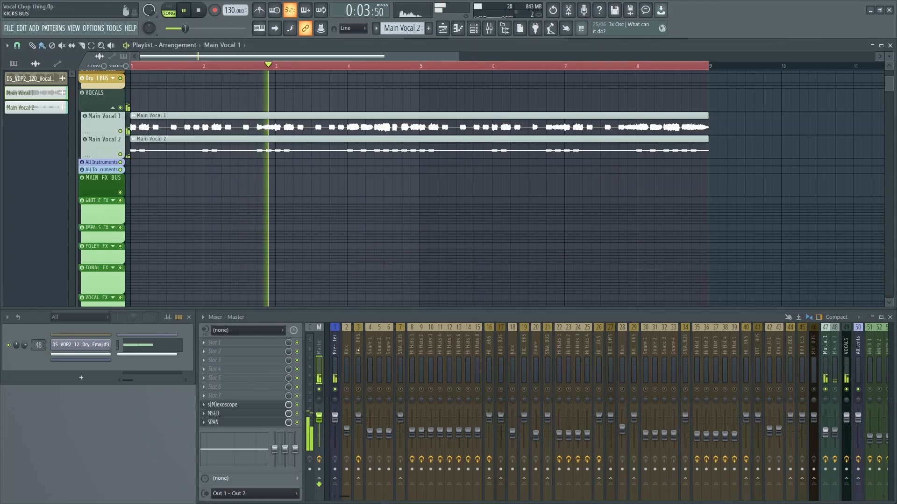
Select the Main Vocal 1 mixer track and play the vocal through its currently enabled effects
{"action": "left_click", "coordinate": [826, 351]}
{"action": "key", "text": "space"}
{"action": "key", "text": "space"}
{"action": "key", "text": "space"}
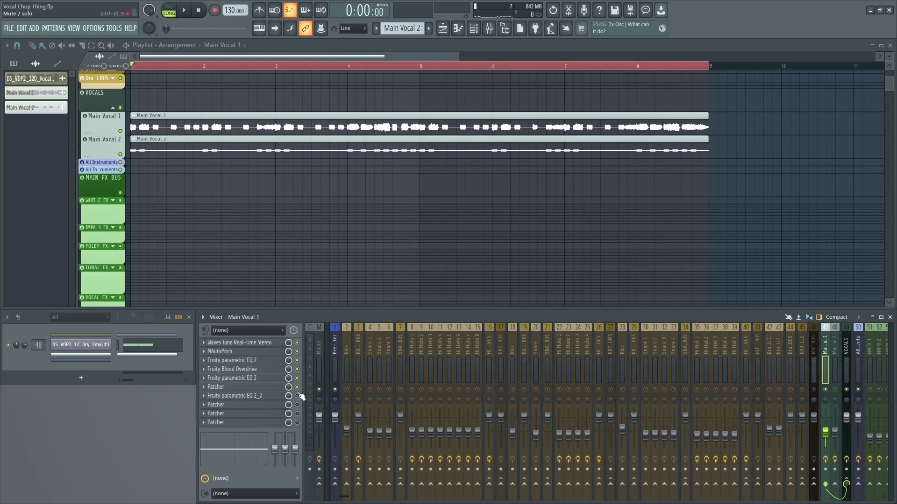
Enable Fruity parametric EQ 2_2 on Main Vocal 1 and play the vocal through its curve
{"action": "left_click", "coordinate": [269, 396]}
{"action": "key", "text": "space"}
{"action": "key", "text": "space"}
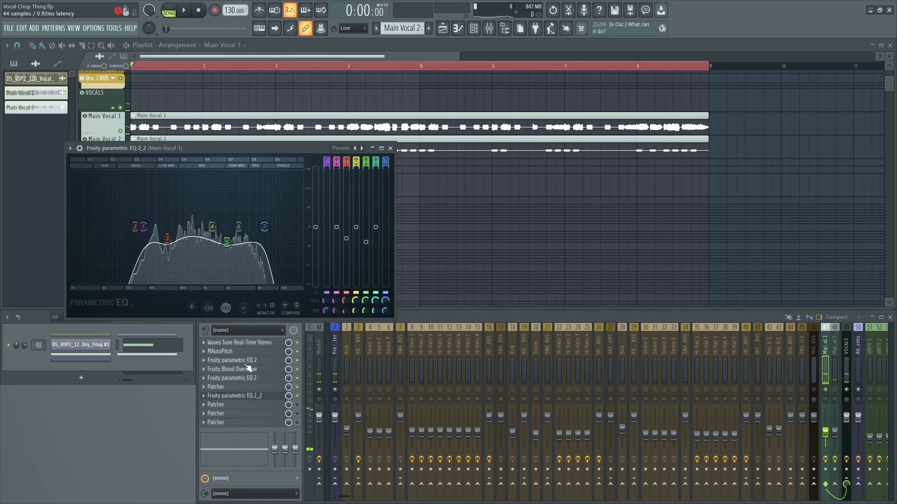
{"action": "mouse_move", "coordinate": [172, 243]}
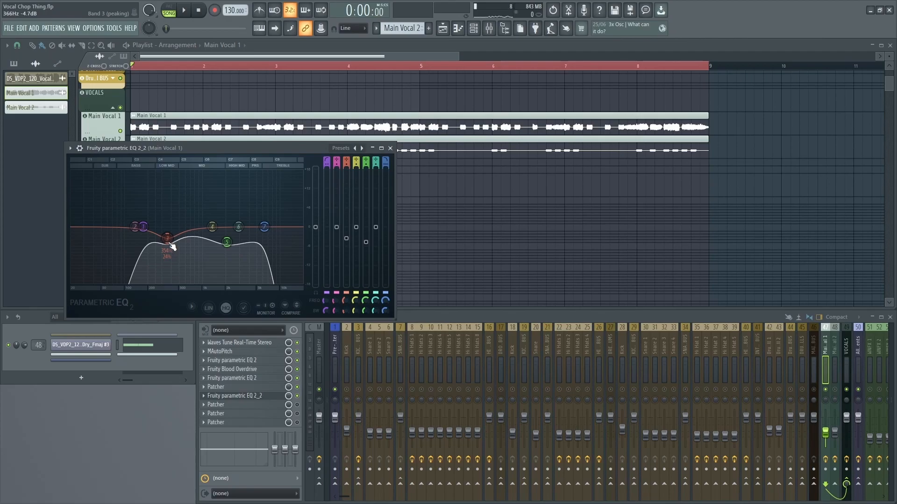
{"action": "key", "text": "space"}
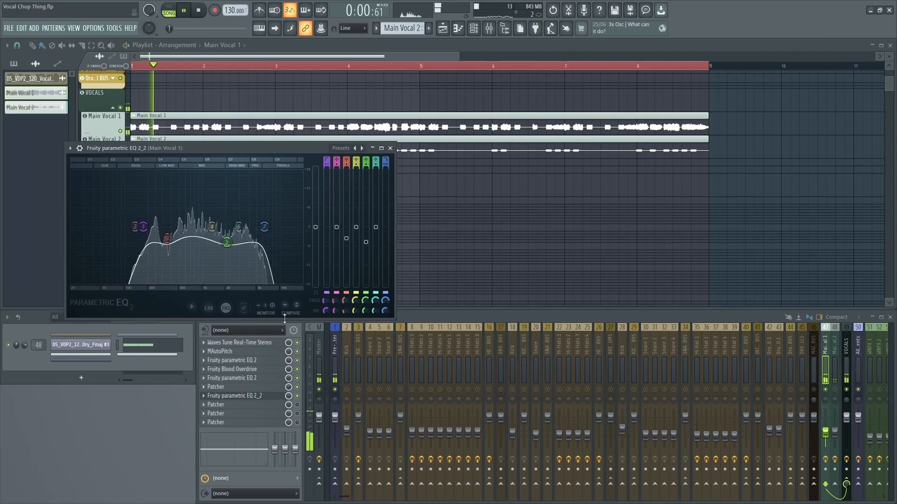
{"action": "left_click", "coordinate": [247, 396]}
{"action": "key", "text": "space"}
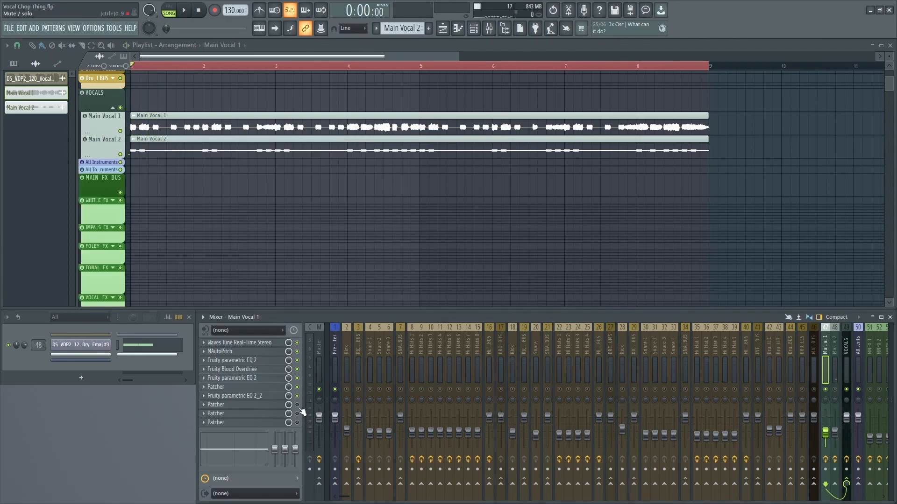
Enable the Patcher directly after Fruity parametric EQ 2_2 on Main Vocal 1, open its map, and play the vocal
{"action": "left_click", "coordinate": [219, 413]}
{"action": "left_click_drag", "start_coordinate": [254, 132], "coordinate": [297, 164]}
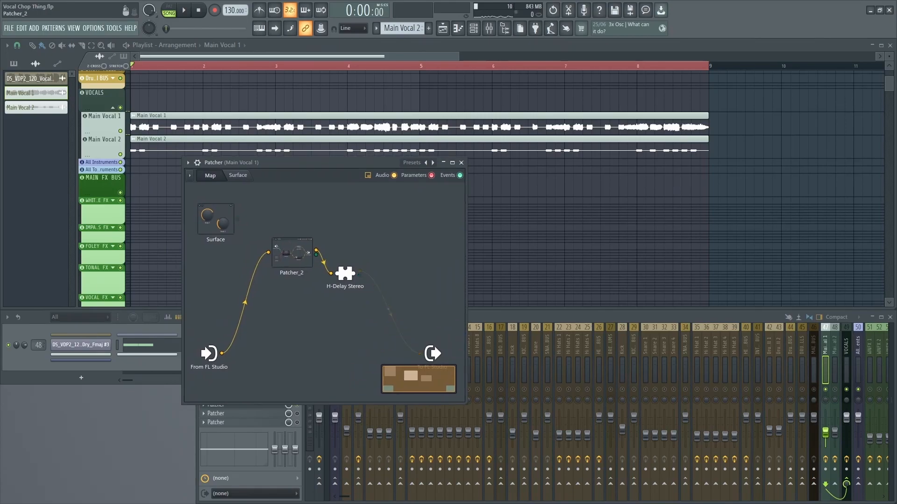
{"action": "double_click", "coordinate": [290, 249]}
{"action": "key", "text": "space"}
{"action": "key", "text": "space"}
Open H-Delay Stereo from the Patcher map, nudge its dry/wet amount, and arrange both windows side by side
{"action": "double_click", "coordinate": [343, 274]}
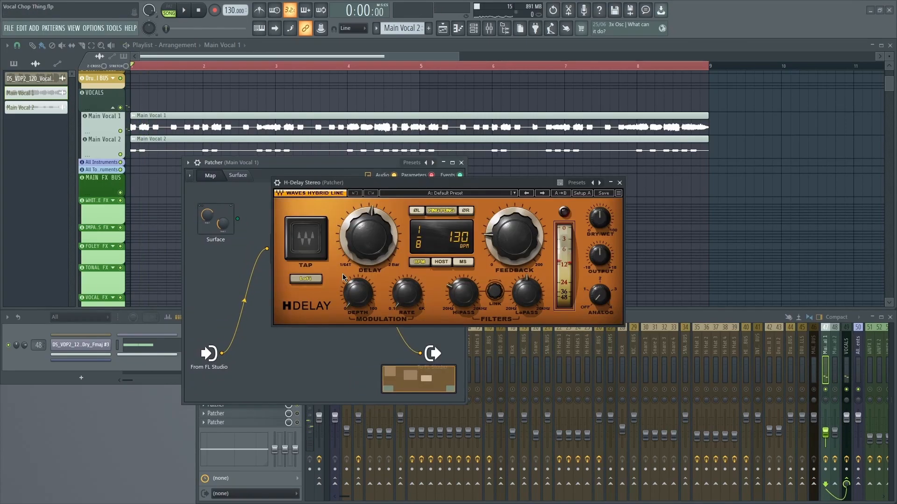
{"action": "left_click_drag", "start_coordinate": [601, 221], "coordinate": [598, 214]}
{"action": "left_click_drag", "start_coordinate": [369, 185], "coordinate": [543, 119]}
{"action": "left_click", "coordinate": [286, 247]}
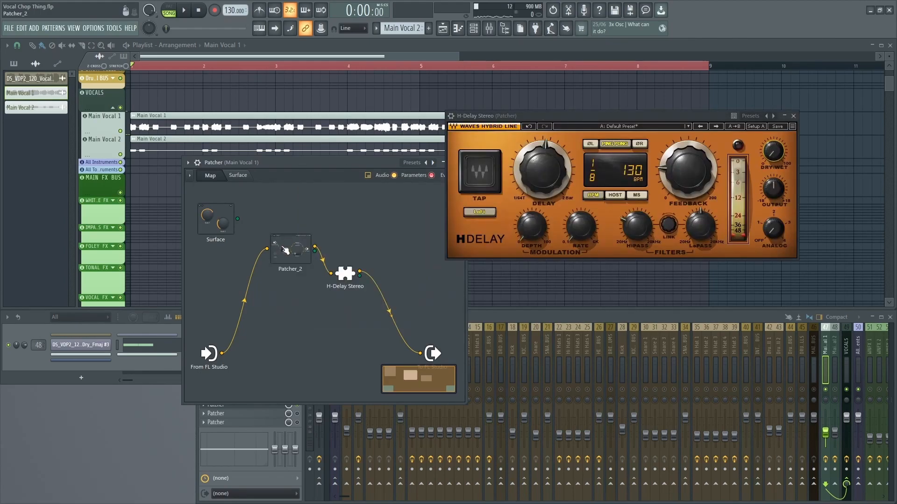
{"action": "left_click_drag", "start_coordinate": [290, 162], "coordinate": [301, 95]}
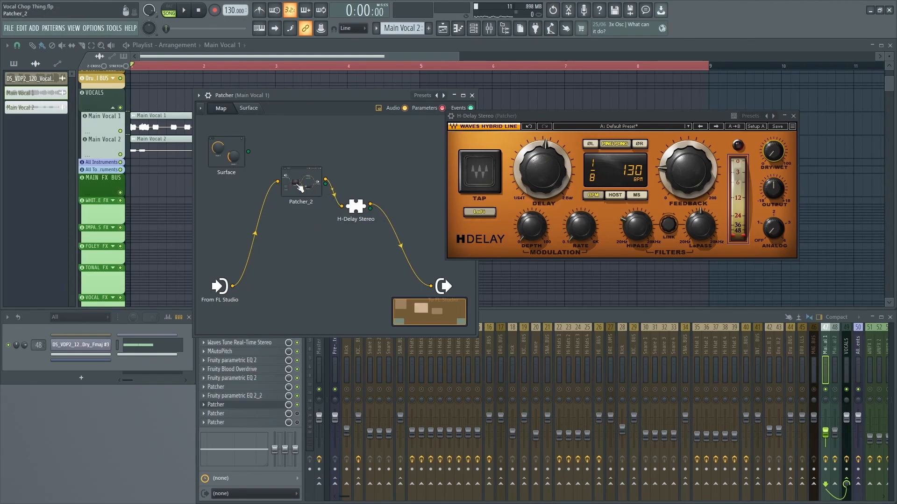
Look at the maps of the last two Patchers in the Main Vocal 1 effects chain and close them
{"action": "left_click", "coordinate": [232, 415]}
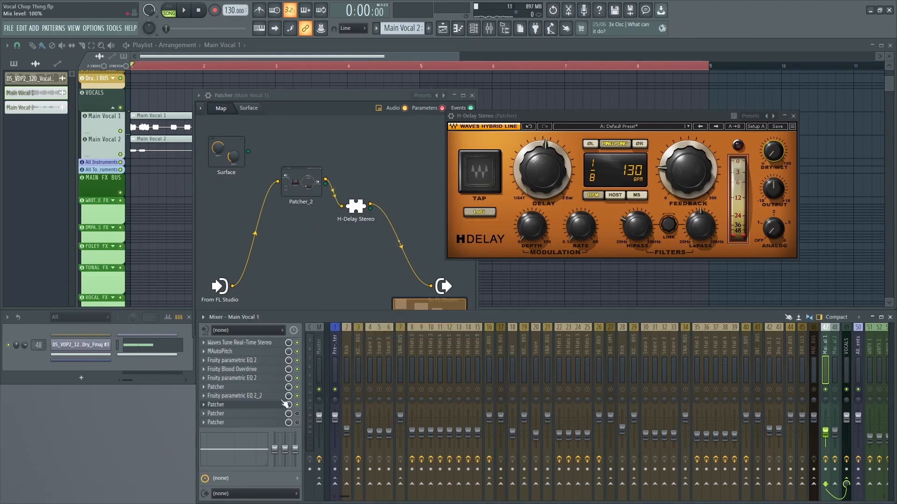
{"action": "left_click", "coordinate": [244, 422]}
{"action": "left_click", "coordinate": [241, 417]}
{"action": "left_click", "coordinate": [235, 425]}
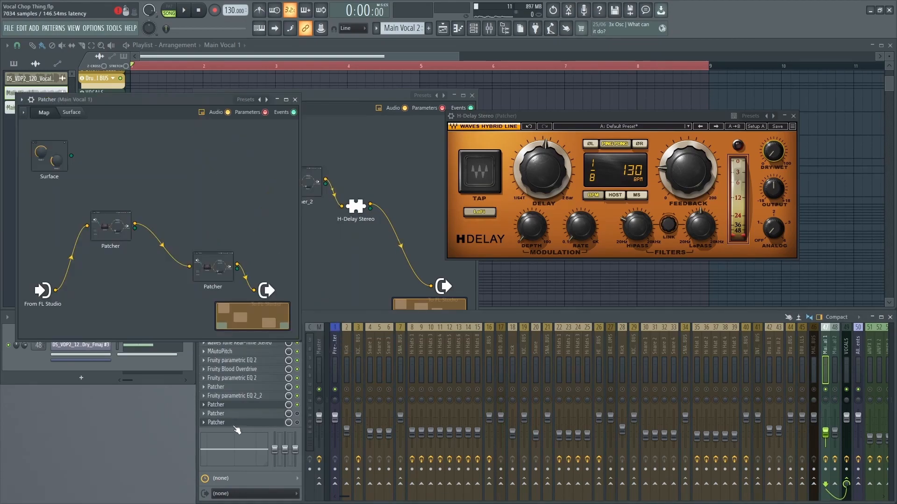
{"action": "left_click", "coordinate": [240, 423]}
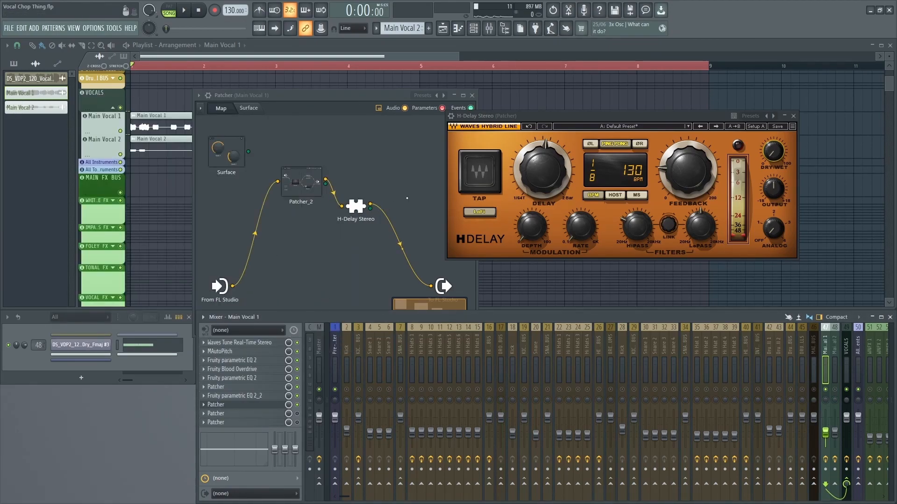
Open Patcher_2 and inspect the Fruity Limiter and Fruity Reeverb 2 used for its sidechained reverb
{"action": "left_click", "coordinate": [290, 192]}
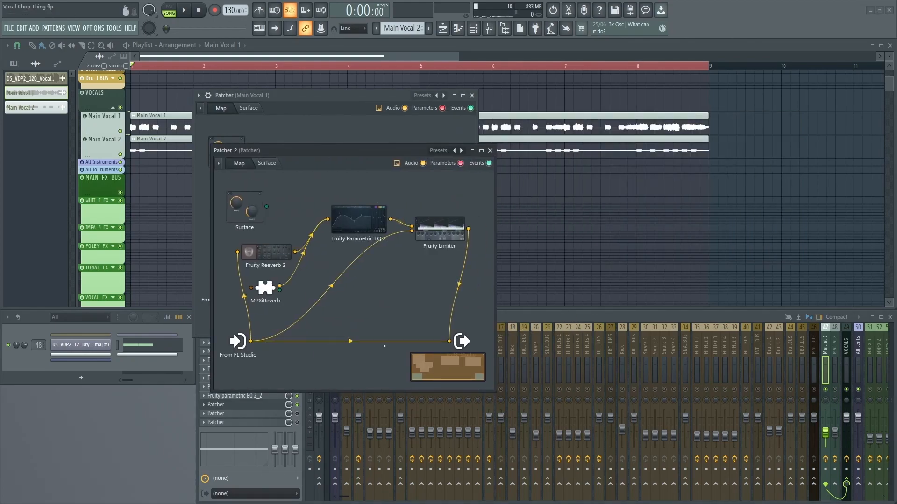
{"action": "double_click", "coordinate": [437, 232]}
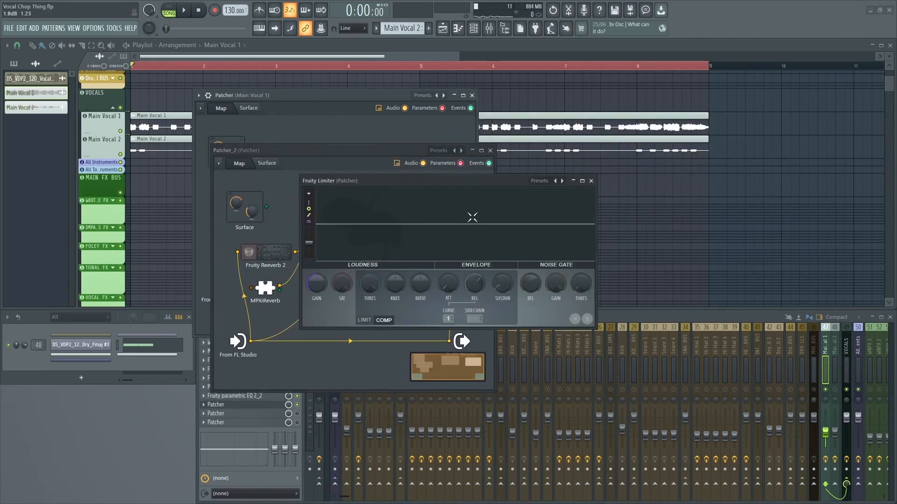
{"action": "left_click", "coordinate": [591, 180]}
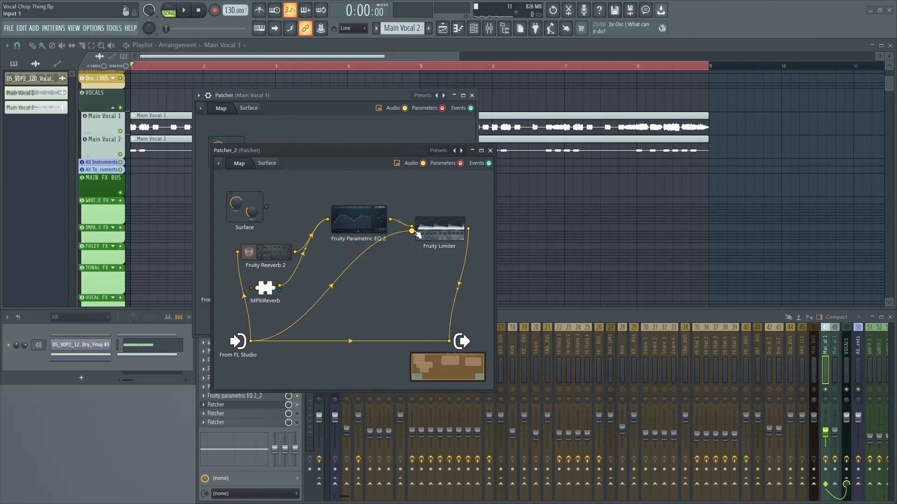
{"action": "double_click", "coordinate": [266, 252]}
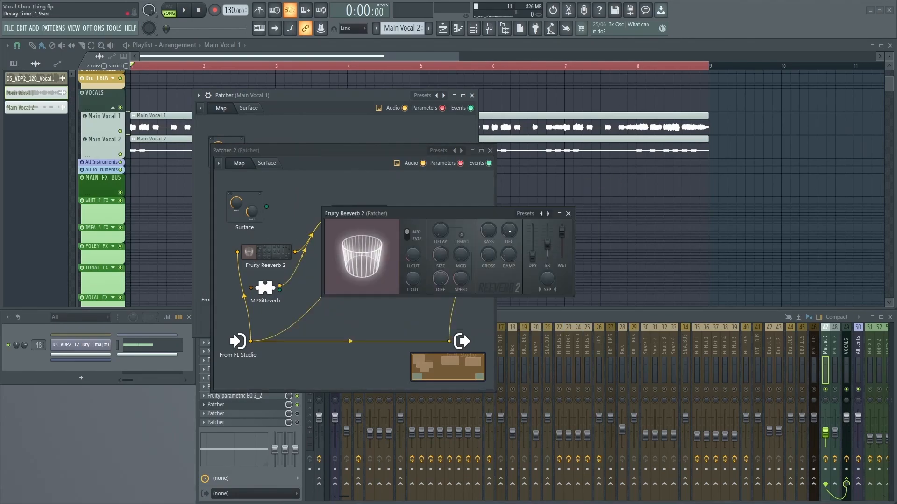
{"action": "left_click", "coordinate": [568, 214]}
{"action": "double_click", "coordinate": [452, 234]}
{"action": "left_click", "coordinate": [591, 181]}
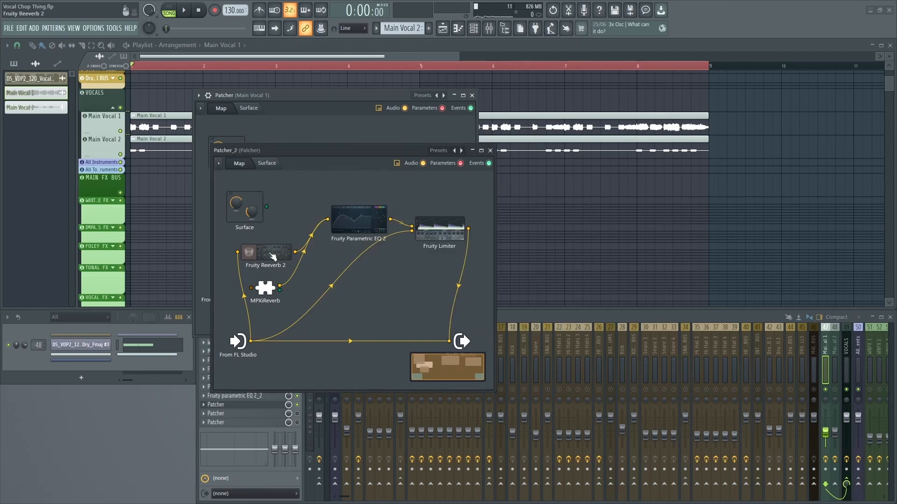
Reopen Fruity Reeverb 2 in Patcher_2 and examine its cut, room size and decay settings
{"action": "double_click", "coordinate": [274, 255]}
{"action": "left_click", "coordinate": [410, 279]}
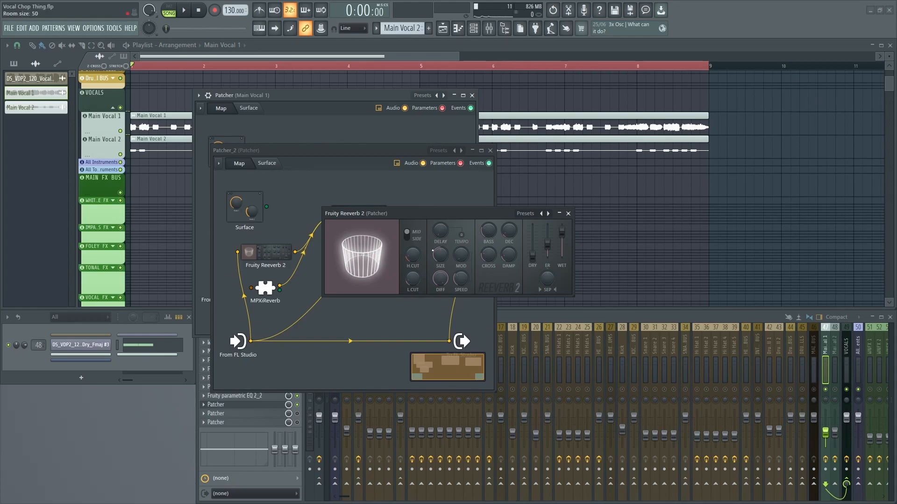
{"action": "left_click_drag", "start_coordinate": [438, 267], "coordinate": [422, 265]}
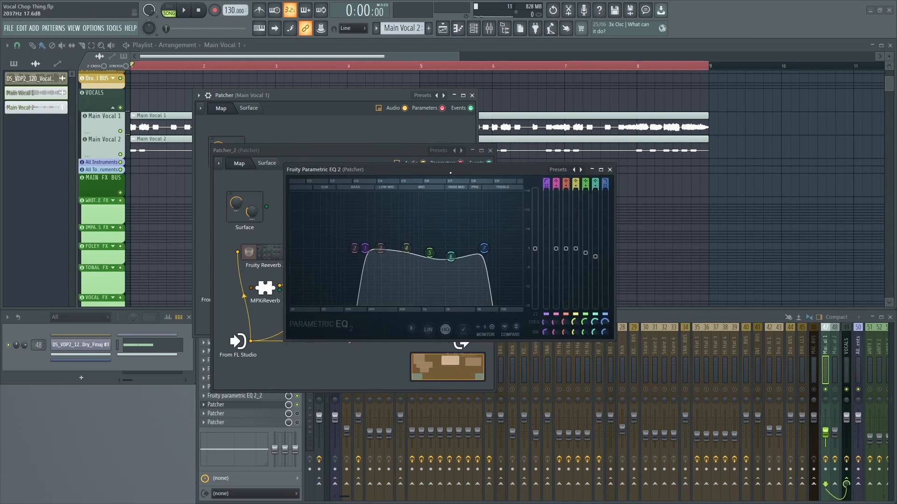
Play the vocal through the Fruity Parametric EQ 2 after the reverb in Patcher_2, and close both windows
{"action": "left_click_drag", "start_coordinate": [449, 171], "coordinate": [459, 177]}
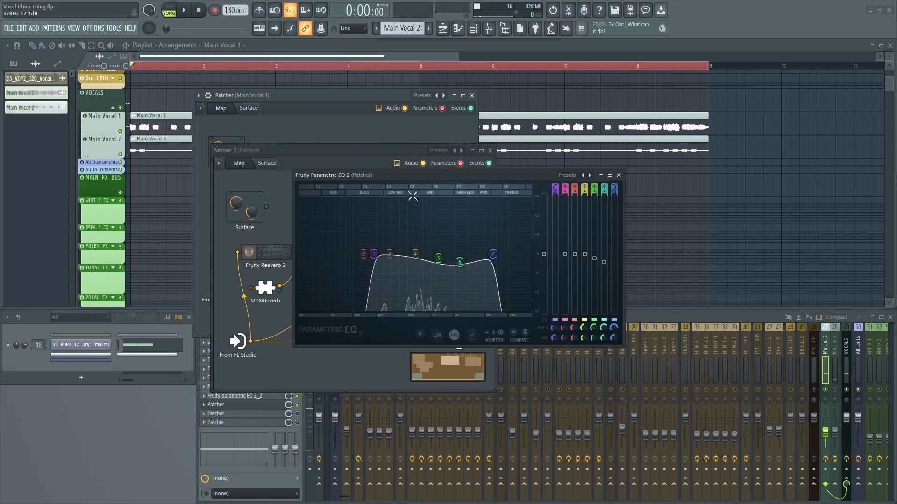
{"action": "left_click_drag", "start_coordinate": [412, 203], "coordinate": [409, 204]}
{"action": "key", "text": "space"}
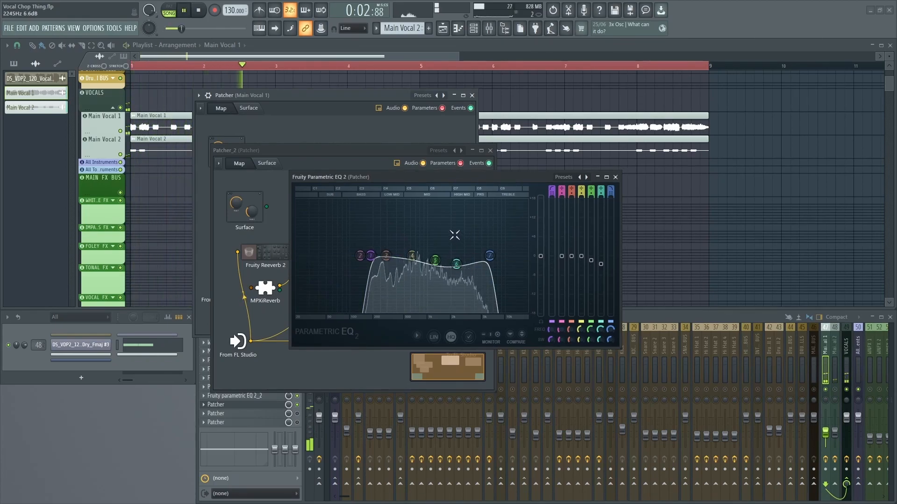
{"action": "left_click", "coordinate": [616, 177]}
{"action": "key", "text": "space"}
{"action": "left_click", "coordinate": [491, 150]}
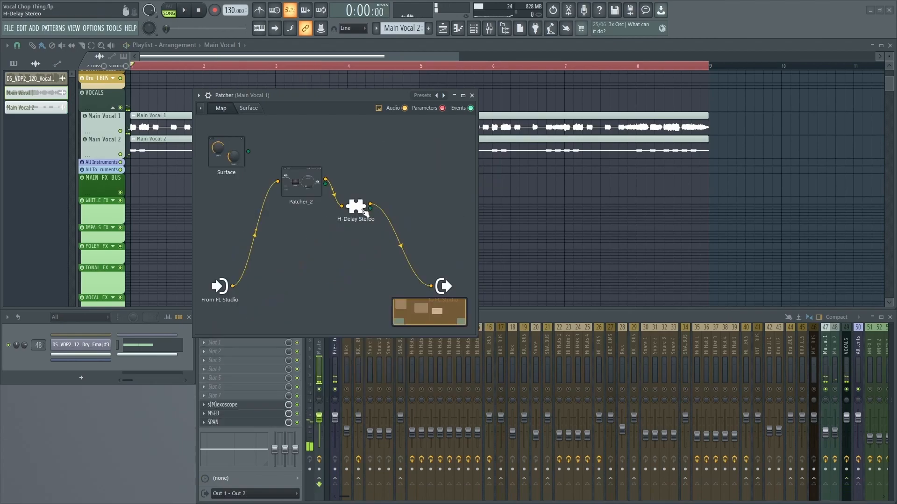
Reopen H-Delay Stereo from the Patcher map and examine its delay timing, LoFi and feedback settings
{"action": "double_click", "coordinate": [359, 209]}
{"action": "left_click_drag", "start_coordinate": [590, 116], "coordinate": [527, 107]}
{"action": "key", "text": "space"}
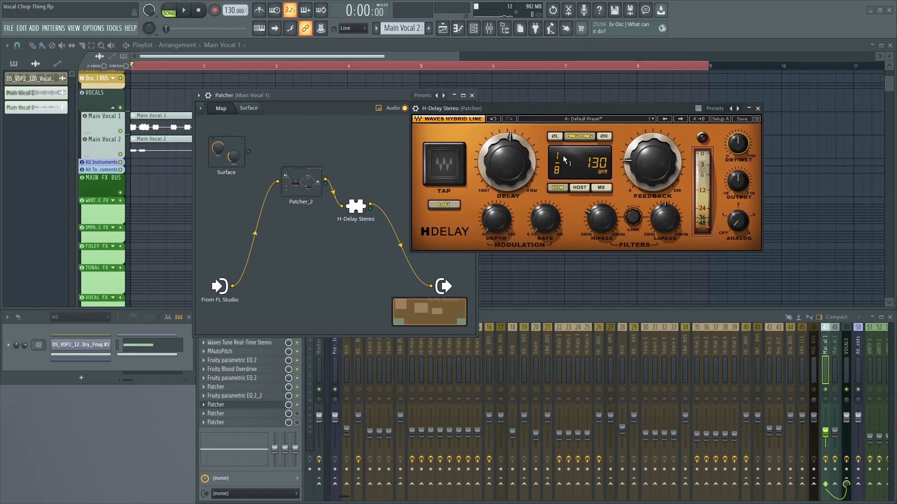
{"action": "left_click_drag", "start_coordinate": [533, 107], "coordinate": [523, 108]}
{"action": "double_click", "coordinate": [437, 207]}
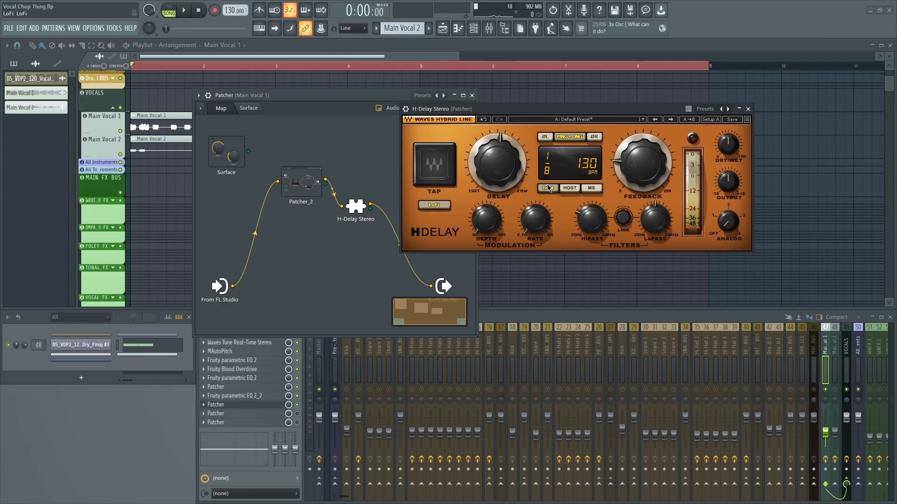
{"action": "left_click", "coordinate": [642, 164]}
{"action": "left_click_drag", "start_coordinate": [608, 108], "coordinate": [597, 113]}
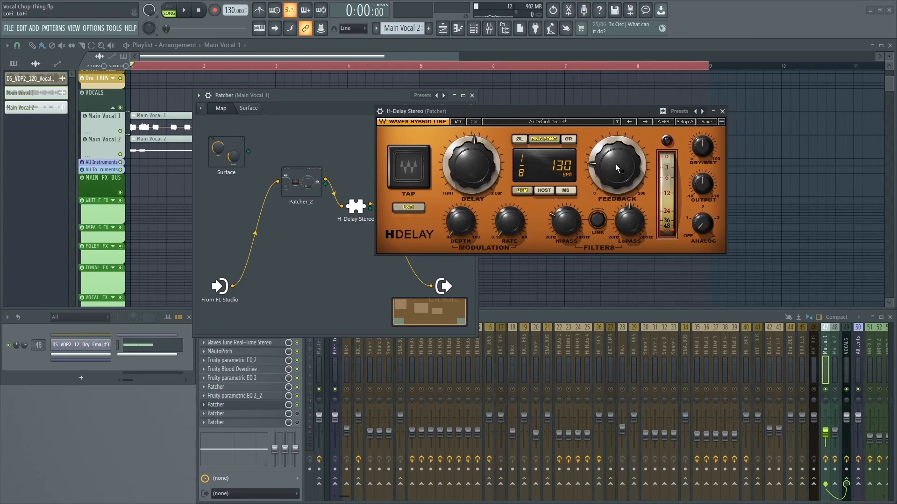
Examine the high-pass and low-pass filters of H-Delay Stereo, play the delayed vocal, and close the plugin
{"action": "mouse_move", "coordinate": [564, 226]}
{"action": "mouse_move", "coordinate": [629, 222]}
{"action": "key", "text": "space"}
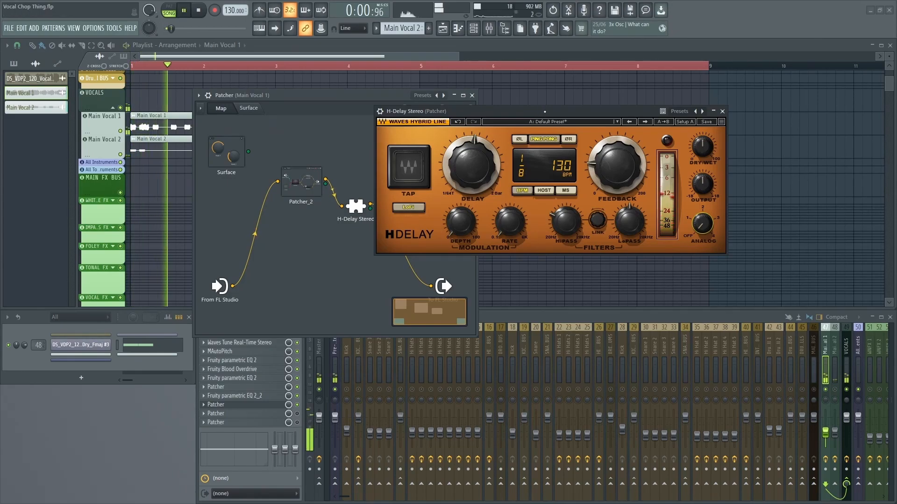
{"action": "left_click", "coordinate": [722, 111]}
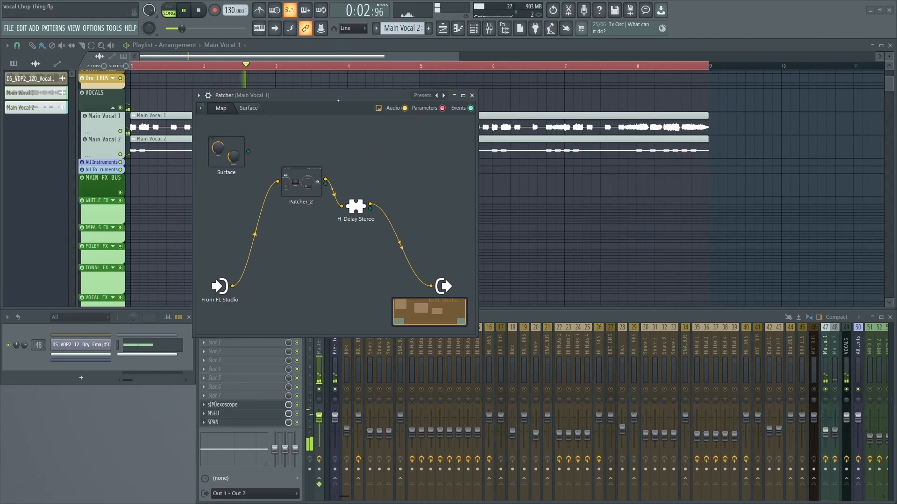
Close the delay Patcher and play the Main Vocal 1 loop from the start to hear the reverb and delay in the mix
{"action": "left_click", "coordinate": [472, 96]}
{"action": "key", "text": "space"}
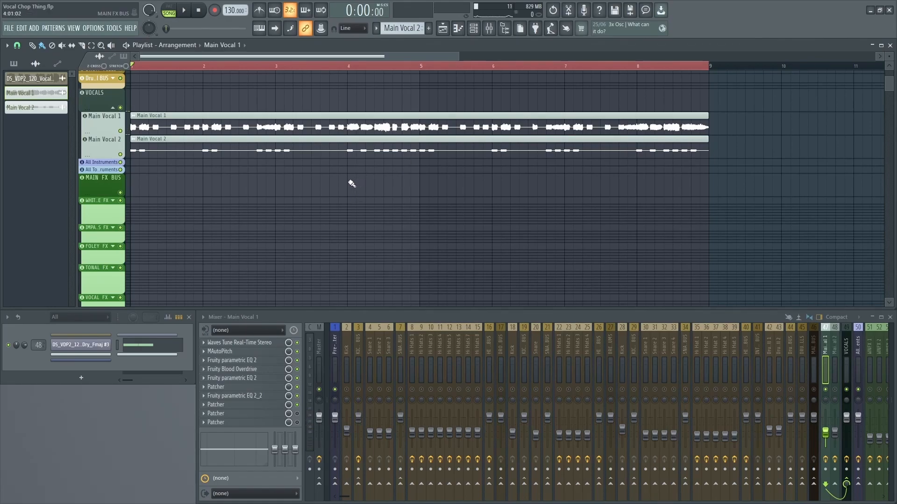
{"action": "key", "text": "space"}
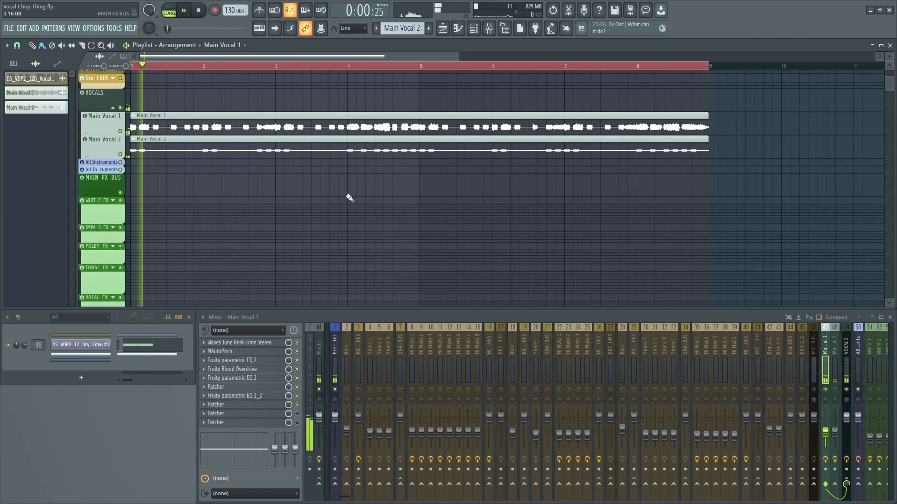
{"action": "key", "text": "space"}
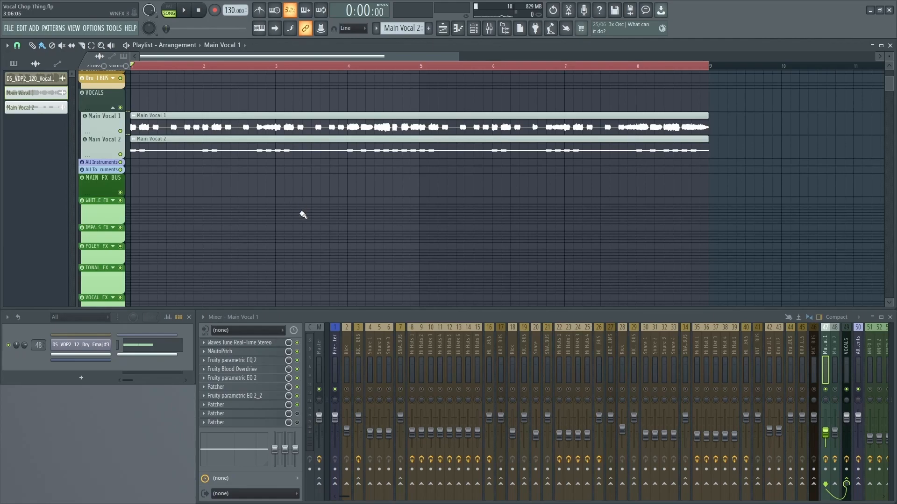
{"action": "key", "text": "space"}
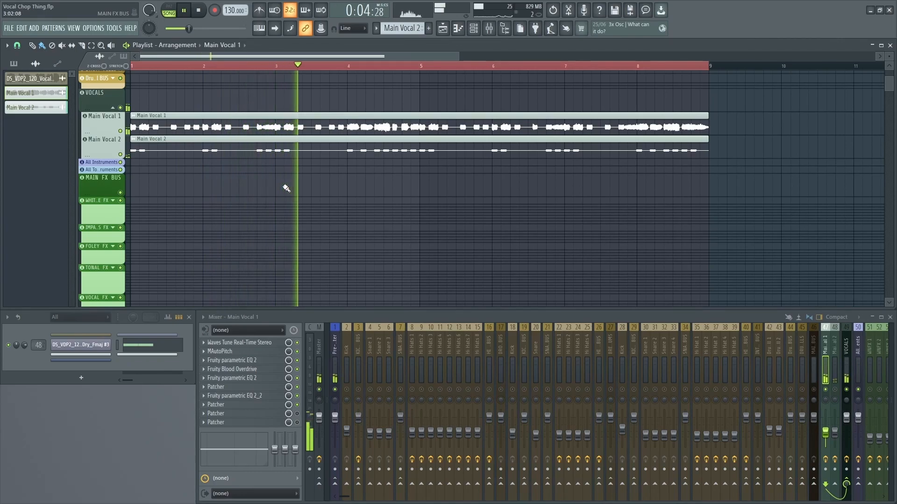
{"action": "key", "text": "space"}
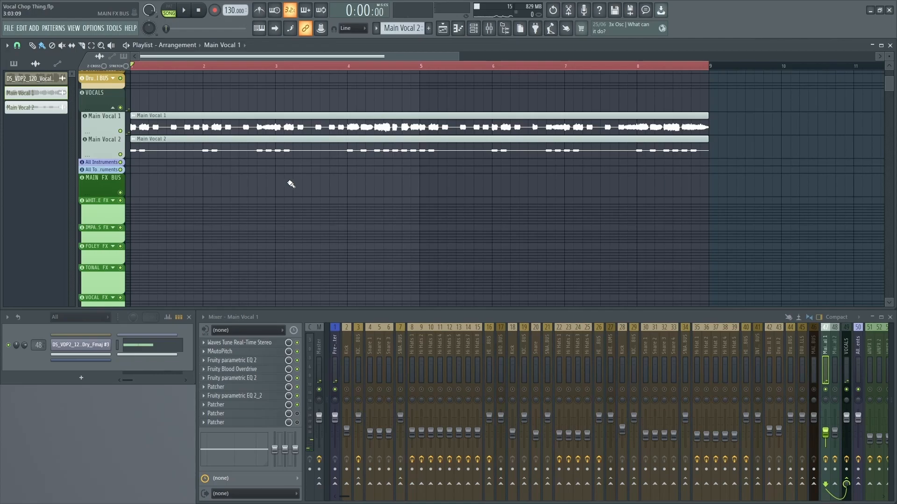
Enable the Patcher in slot 9 of Main Vocal 1 and open CLA-2A Stereo from its map
{"action": "left_click", "coordinate": [297, 414]}
{"action": "left_click", "coordinate": [277, 413]}
{"action": "left_click_drag", "start_coordinate": [191, 111], "coordinate": [222, 118]}
{"action": "left_click", "coordinate": [212, 240]}
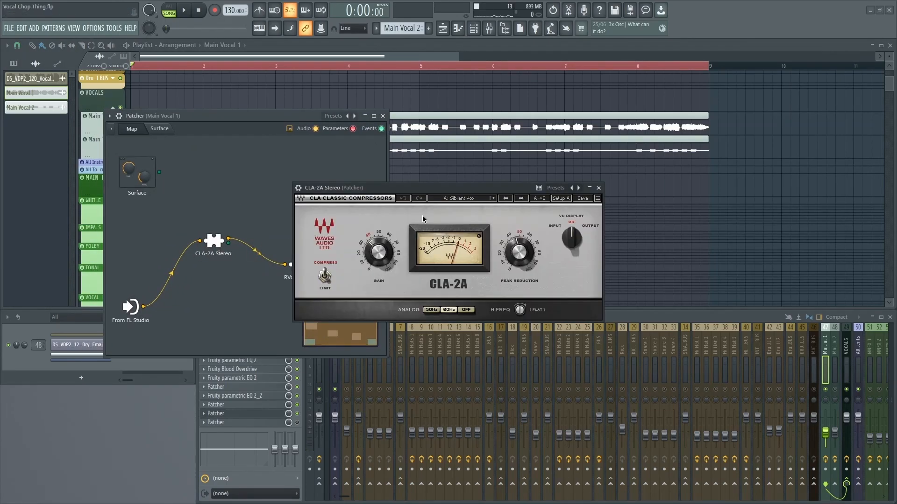
Play the vocal through the CLA-2A compressor while examining its gain and peak reduction, and close the plugin
{"action": "left_click_drag", "start_coordinate": [419, 186], "coordinate": [403, 185]}
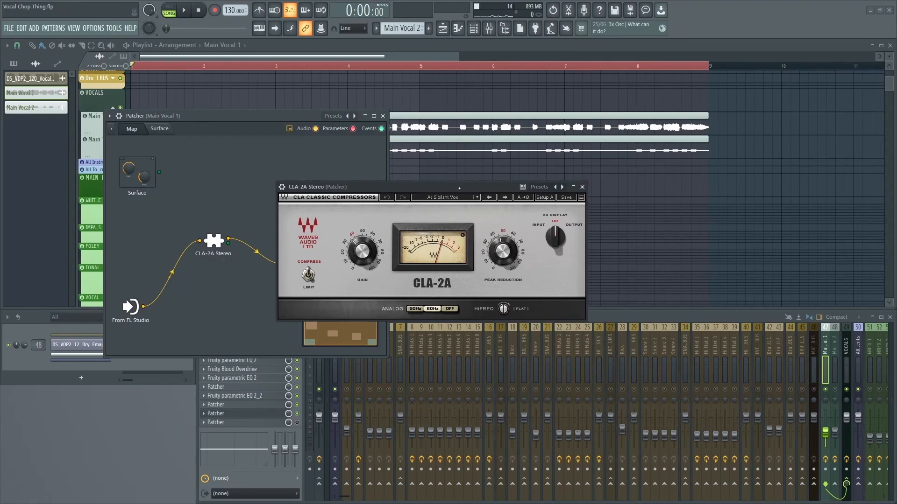
{"action": "key", "text": "space"}
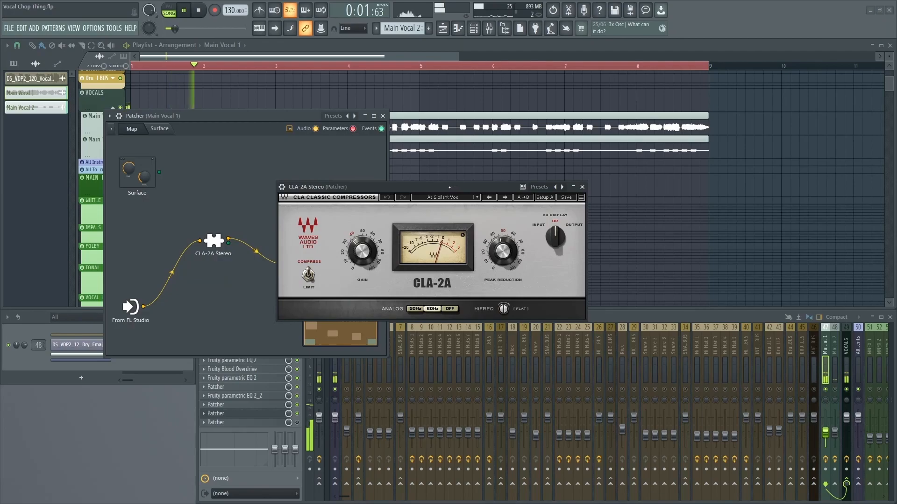
{"action": "key", "text": "space"}
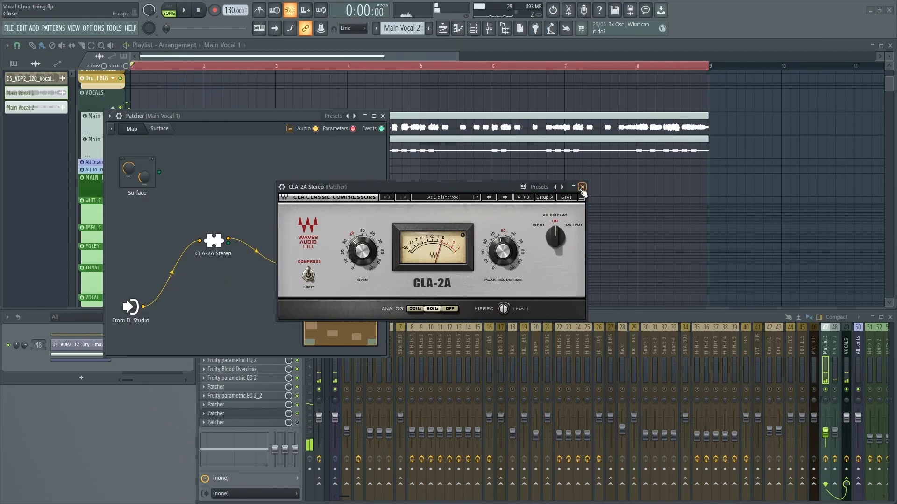
{"action": "left_click", "coordinate": [582, 188]}
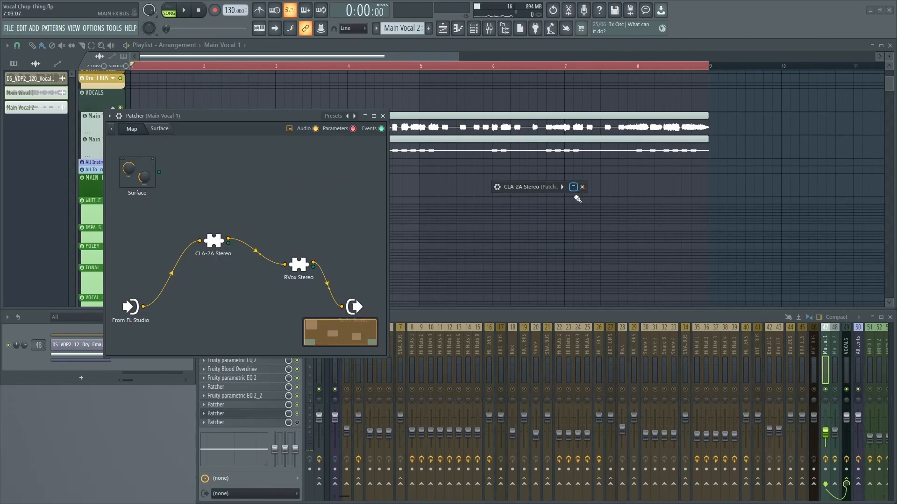
Open RVox Stereo from the Patcher map, play the vocal to examine its compression, and close both windows
{"action": "double_click", "coordinate": [300, 265]}
{"action": "left_click_drag", "start_coordinate": [435, 171], "coordinate": [425, 172]}
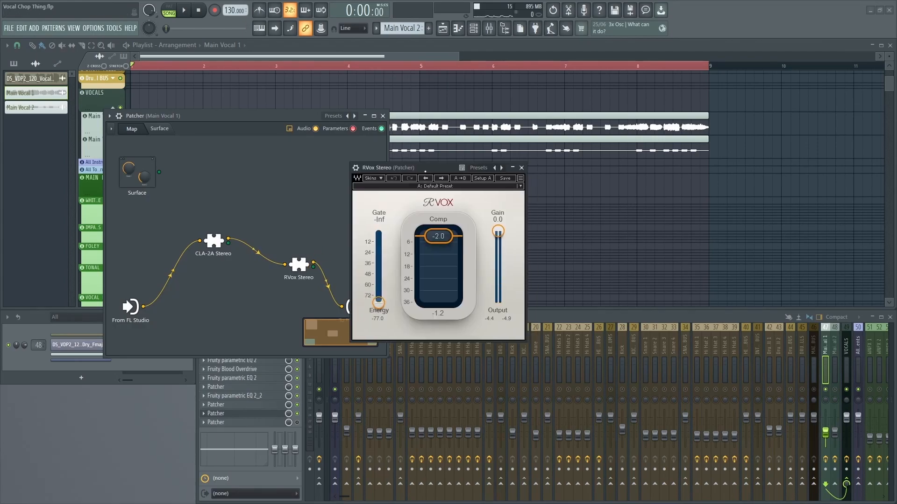
{"action": "key", "text": "space"}
{"action": "key", "text": "space"}
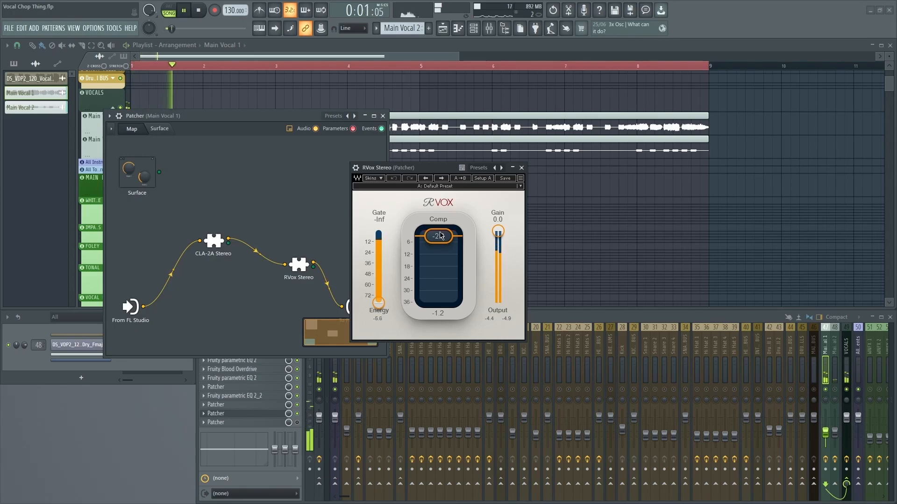
{"action": "left_click", "coordinate": [522, 168]}
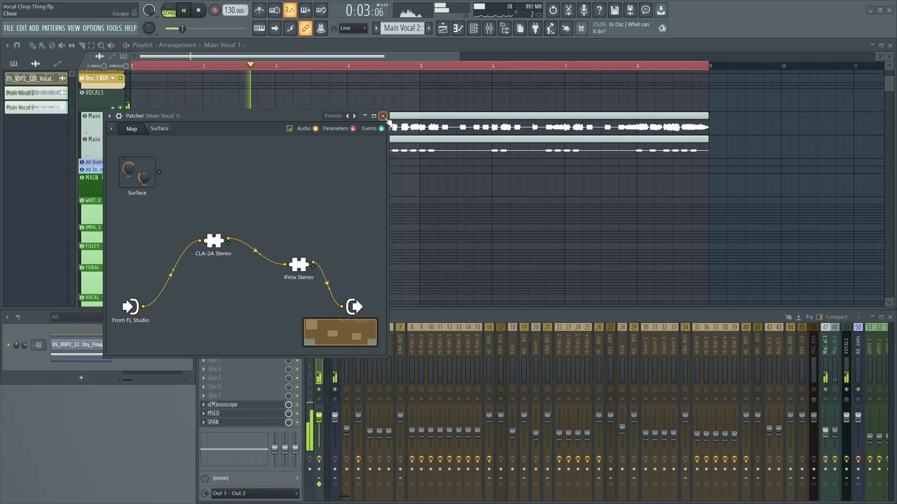
{"action": "left_click", "coordinate": [383, 116]}
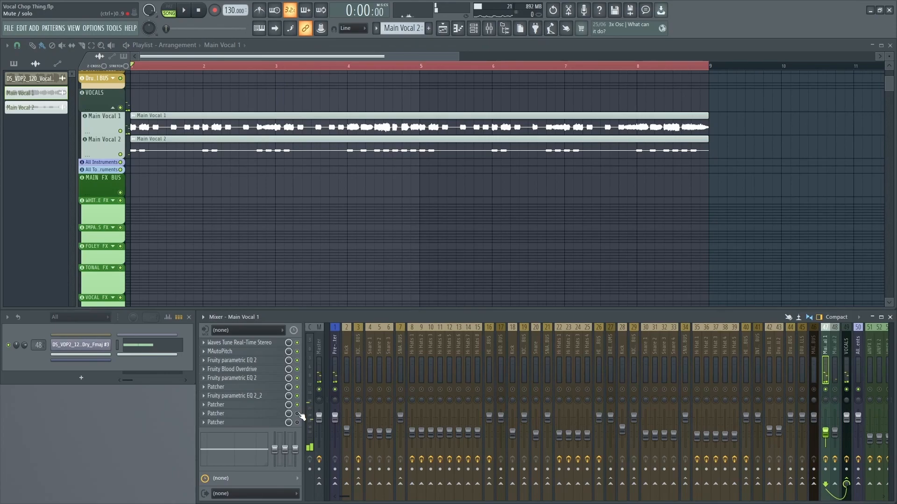
Play the vocal loop repeatedly to judge the effect of the compression Patcher in slot 9
{"action": "key", "text": "space"}
{"action": "key", "text": "space"}
{"action": "key", "text": "space"}
{"action": "key", "text": "space"}
Enable the Patcher in slot 10 of Main Vocal 1 and open the first nested Patcher from its map
{"action": "left_click", "coordinate": [251, 415]}
{"action": "left_click", "coordinate": [252, 415]}
{"action": "left_click", "coordinate": [244, 424]}
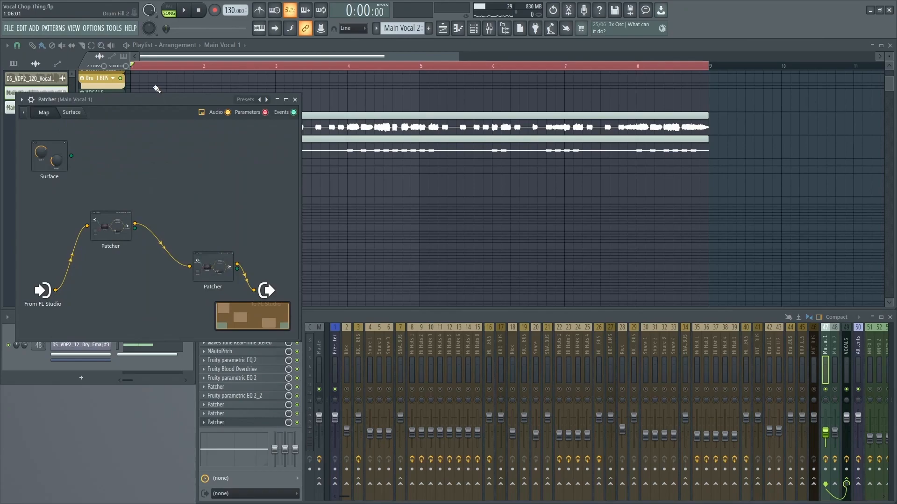
{"action": "double_click", "coordinate": [108, 231]}
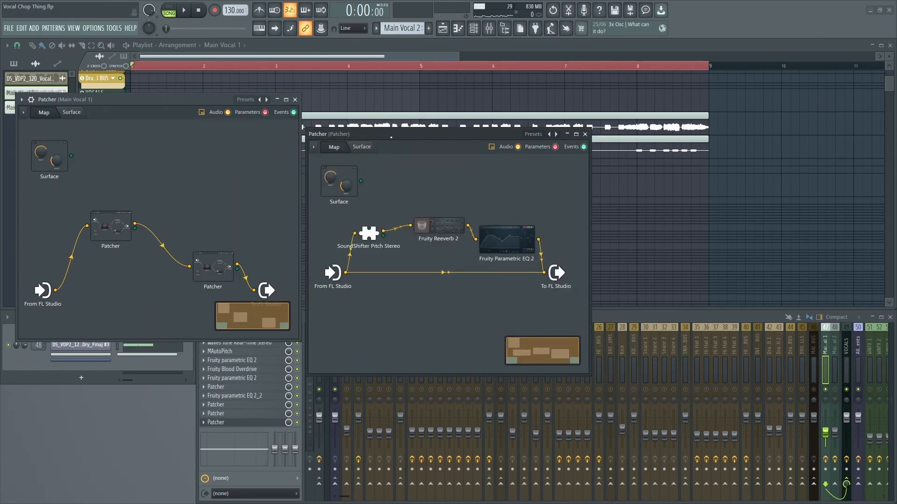
{"action": "left_click_drag", "start_coordinate": [391, 136], "coordinate": [386, 139]}
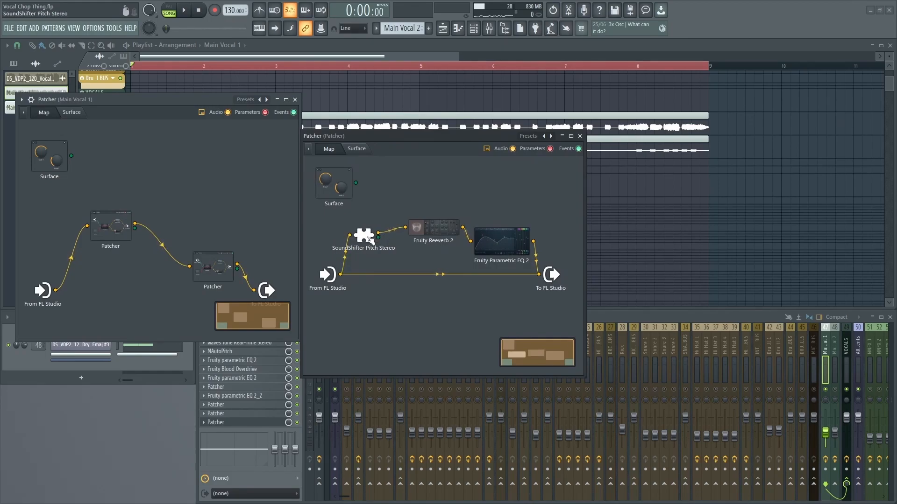
Examine the transpose settings of SoundShifter Pitch Stereo and the controls of Fruity Reeverb 2 in the nested Patcher
{"action": "double_click", "coordinate": [365, 236]}
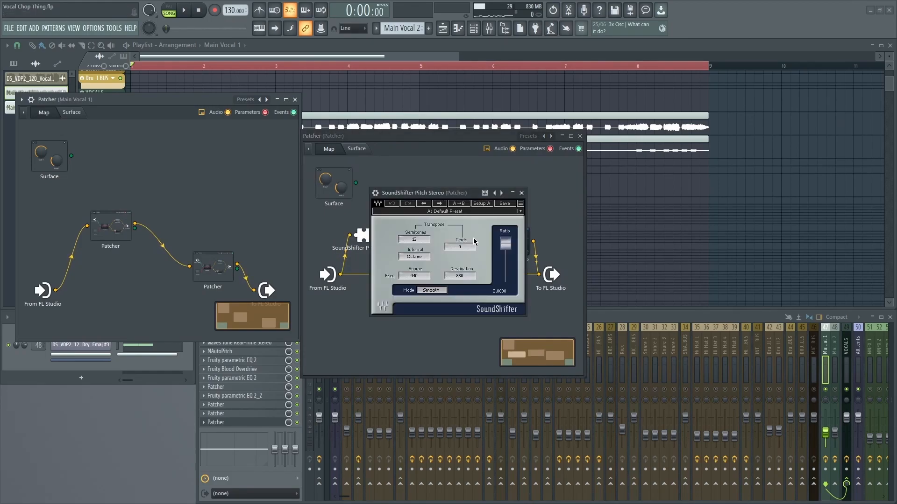
{"action": "left_click", "coordinate": [522, 193]}
{"action": "double_click", "coordinate": [434, 230]}
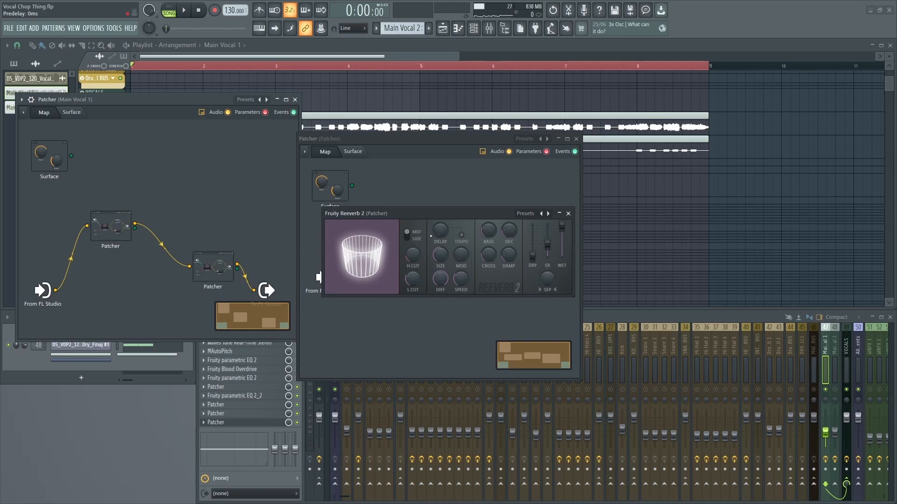
{"action": "left_click", "coordinate": [569, 214]}
Examine the Fruity Parametric EQ 2 after the pitch-shifted reverb while playing the vocal, and close all Patcher windows
{"action": "double_click", "coordinate": [490, 244]}
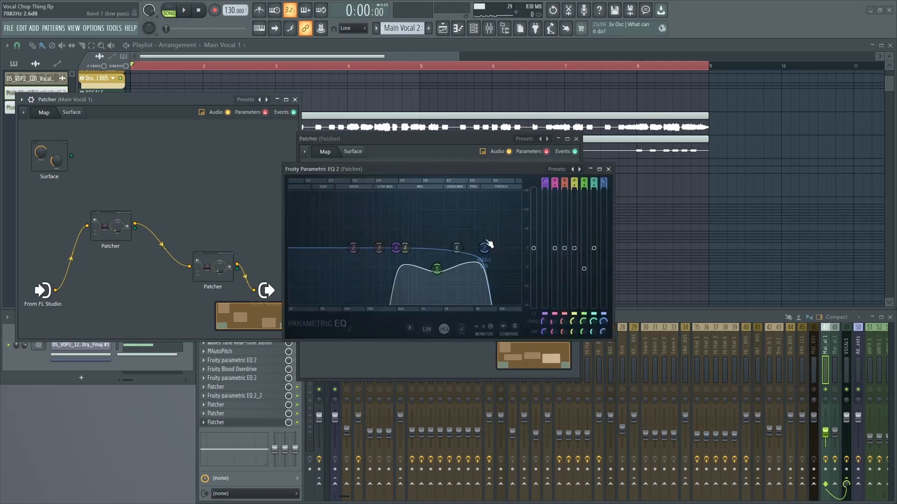
{"action": "left_click_drag", "start_coordinate": [422, 172], "coordinate": [415, 171]}
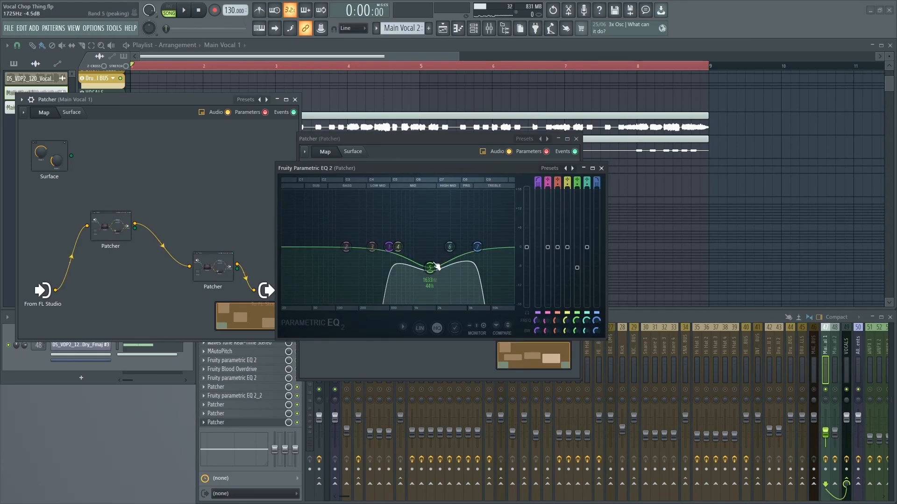
{"action": "key", "text": "space"}
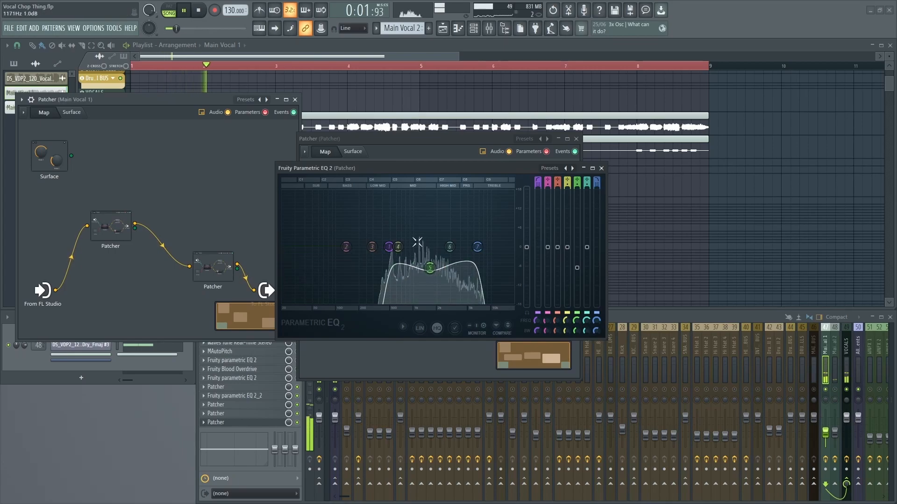
{"action": "left_click", "coordinate": [601, 168]}
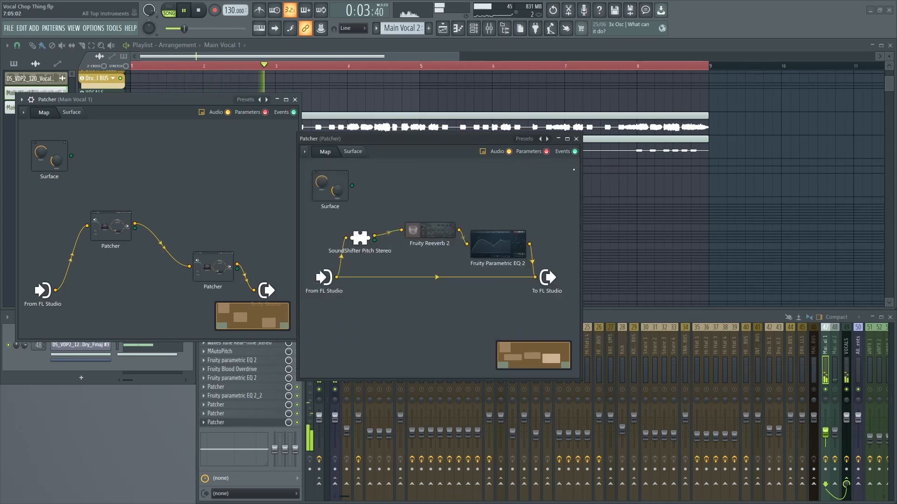
{"action": "left_click", "coordinate": [296, 101]}
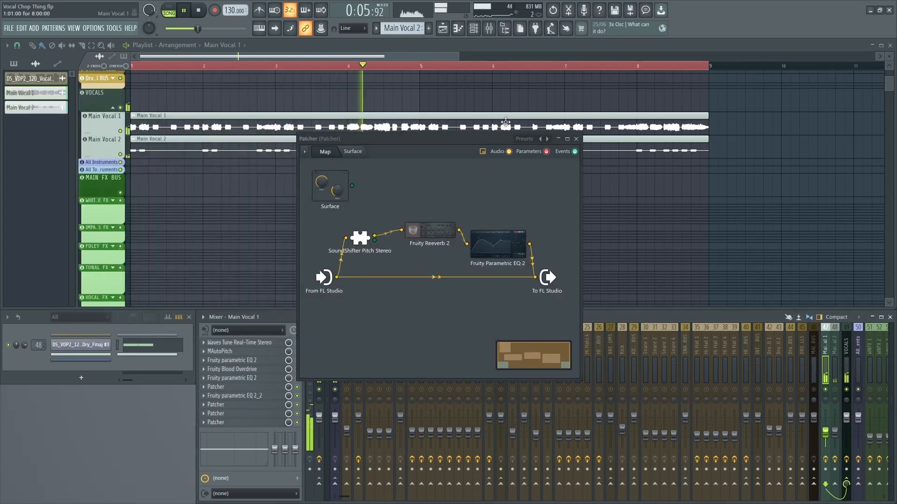
{"action": "key", "text": "Escape"}
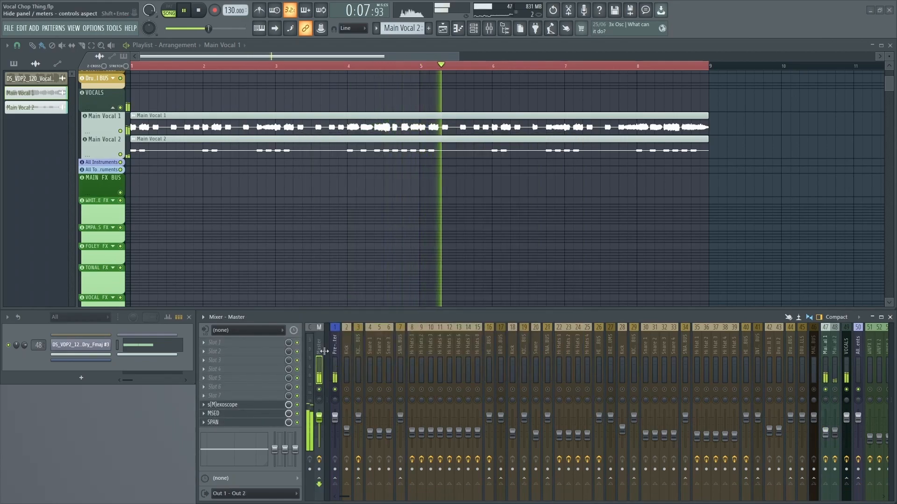
Reselect the Main Vocal 1 mixer track, reopen its last Patcher, and open the second nested Patcher with the Mid Side Splitter
{"action": "left_click", "coordinate": [806, 367]}
{"action": "left_click", "coordinate": [240, 413]}
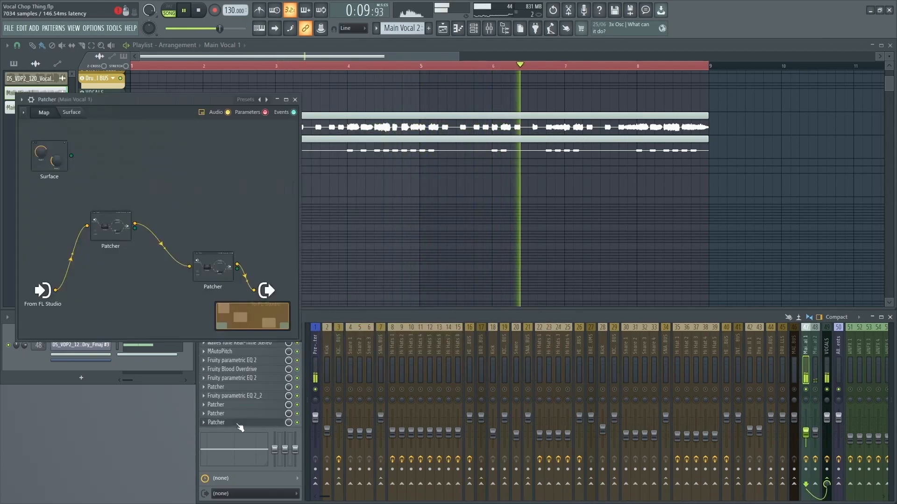
{"action": "key", "text": "space"}
{"action": "double_click", "coordinate": [213, 269]}
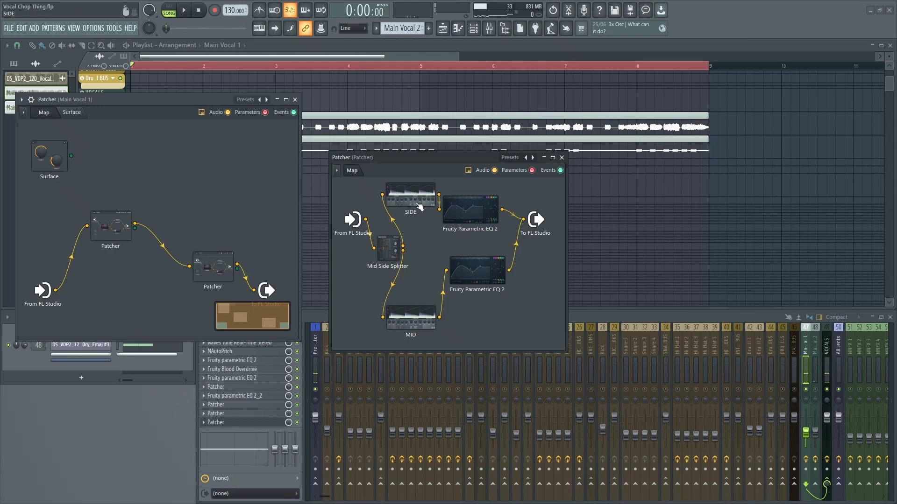
{"action": "left_click", "coordinate": [168, 168]}
Examine the bands of the Fruity Parametric EQ 2 on the side signal, and close all open plugin windows
{"action": "double_click", "coordinate": [470, 210]}
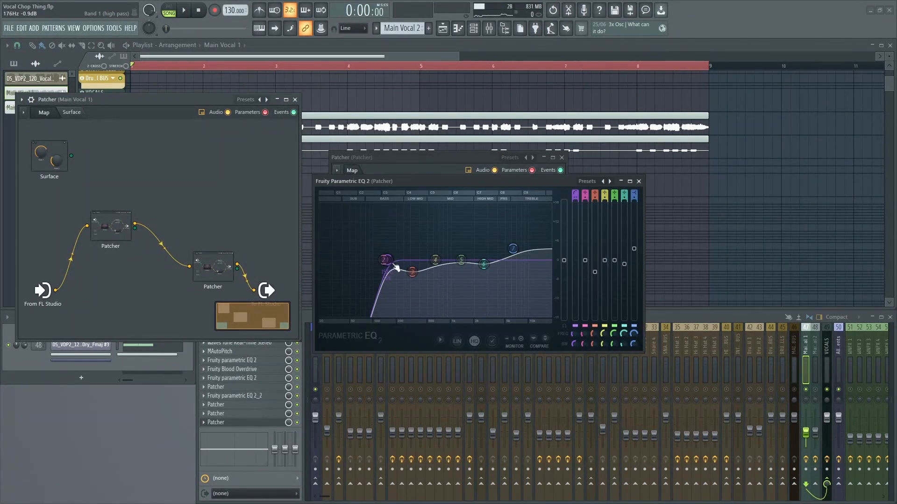
{"action": "key", "text": "space"}
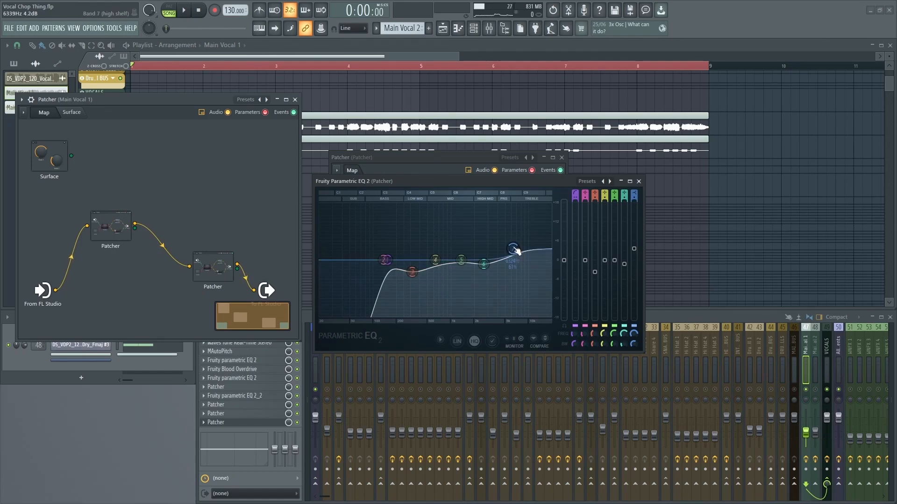
{"action": "mouse_move", "coordinate": [490, 271]}
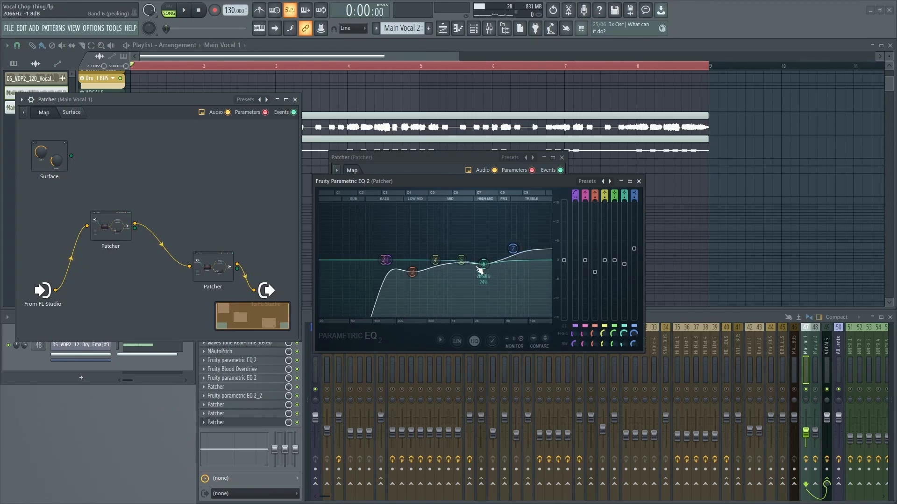
{"action": "left_click", "coordinate": [638, 182]}
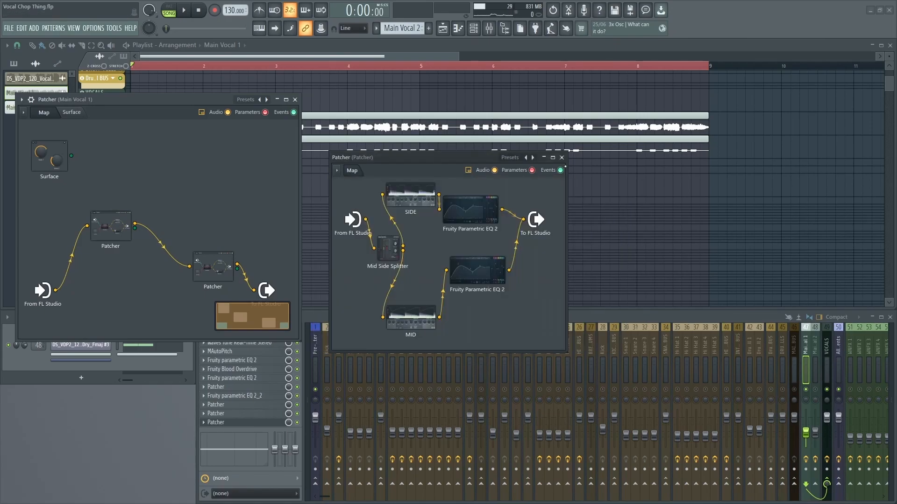
{"action": "left_click", "coordinate": [562, 157]}
{"action": "left_click", "coordinate": [294, 99]}
Play the vocal loop with the Main Vocal 1 effect slots bypassed and enabled to compare the dry and processed sound
{"action": "key", "text": "space"}
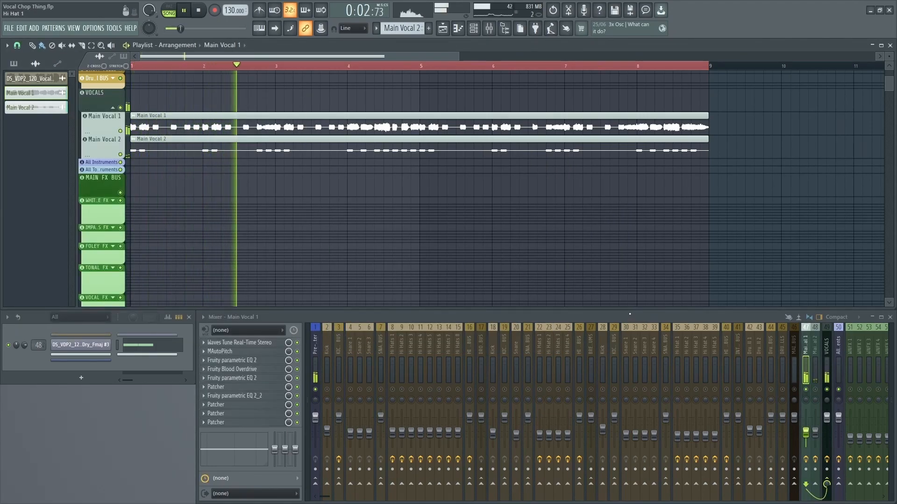
{"action": "key", "text": "space"}
{"action": "key", "text": "space"}
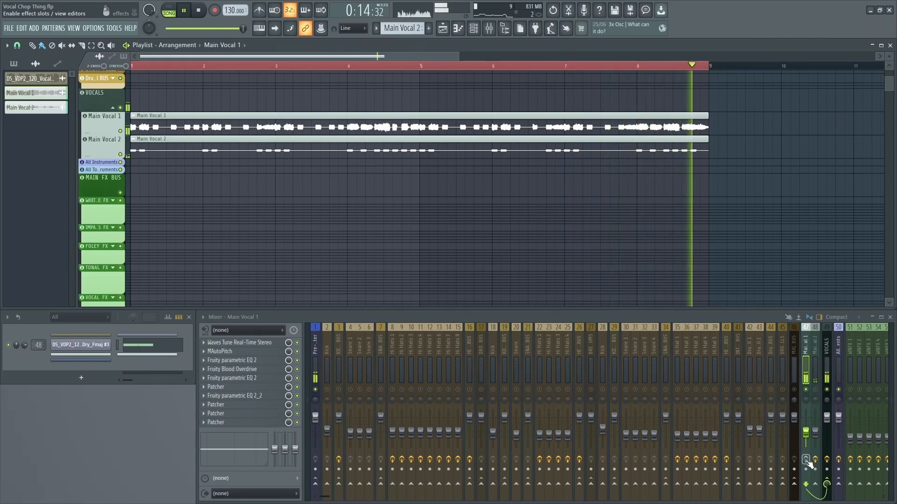
{"action": "key", "text": "space"}
{"action": "key", "text": "space"}
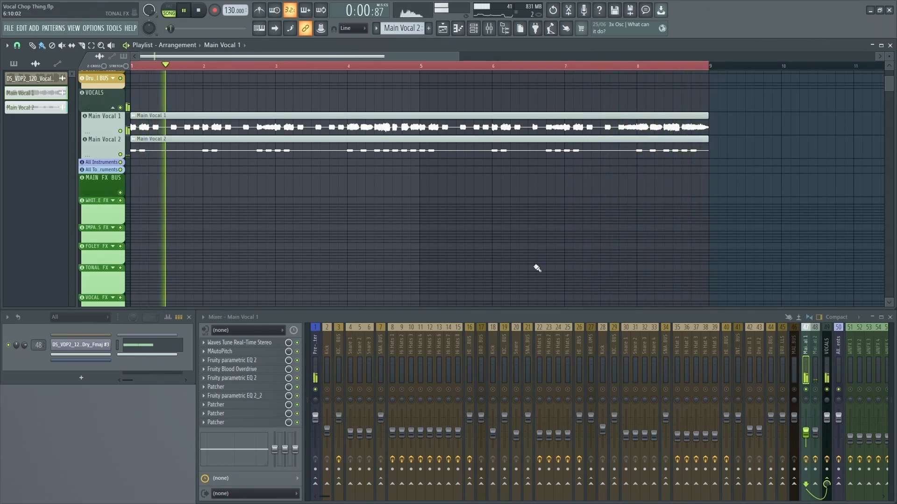